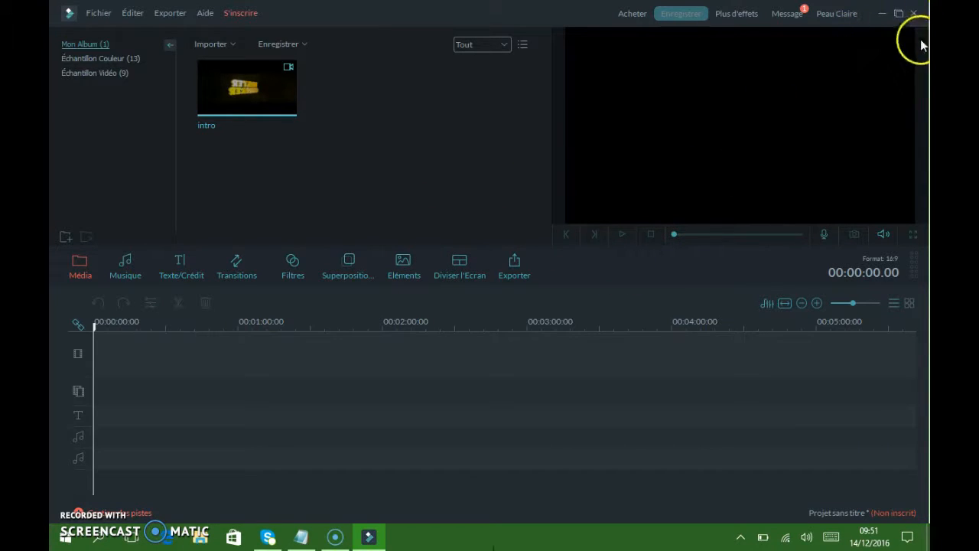
Close Filmora along with its trial notice and bring up the Notepad notes in a maximized window.
left_click(912, 17)
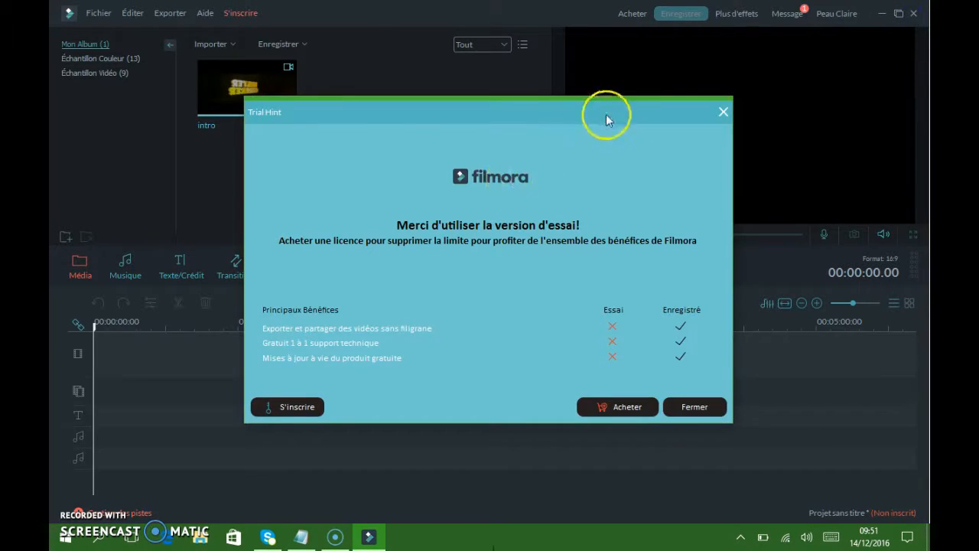
left_click(722, 112)
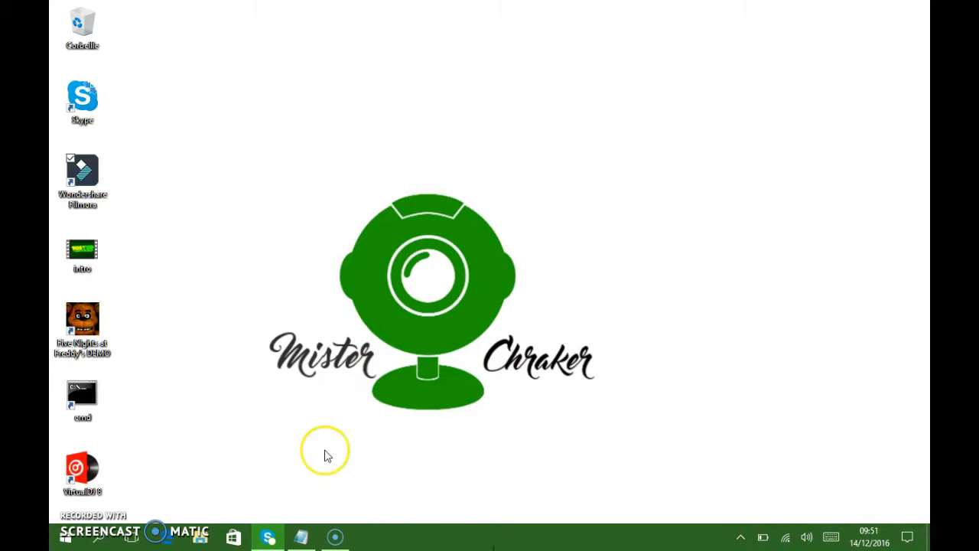
left_click(306, 535)
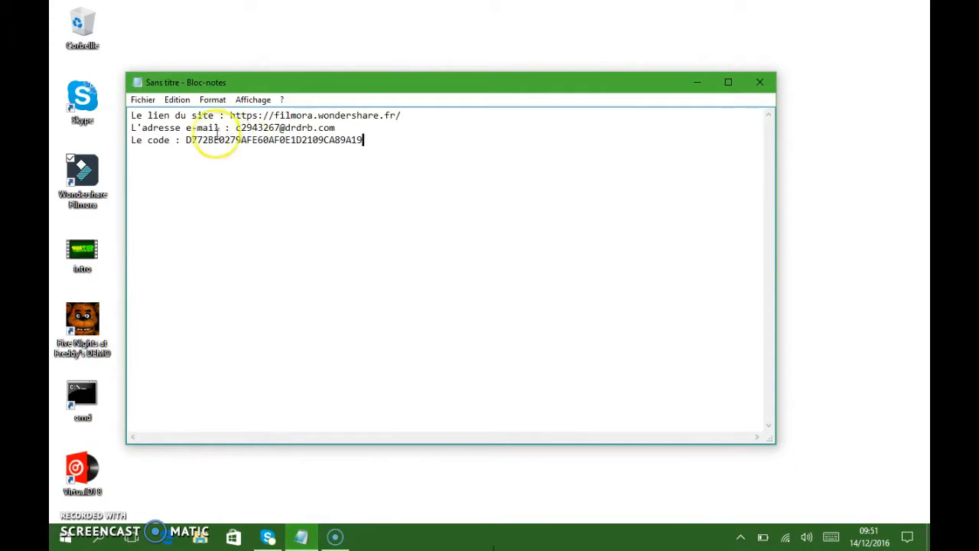
left_click(728, 81)
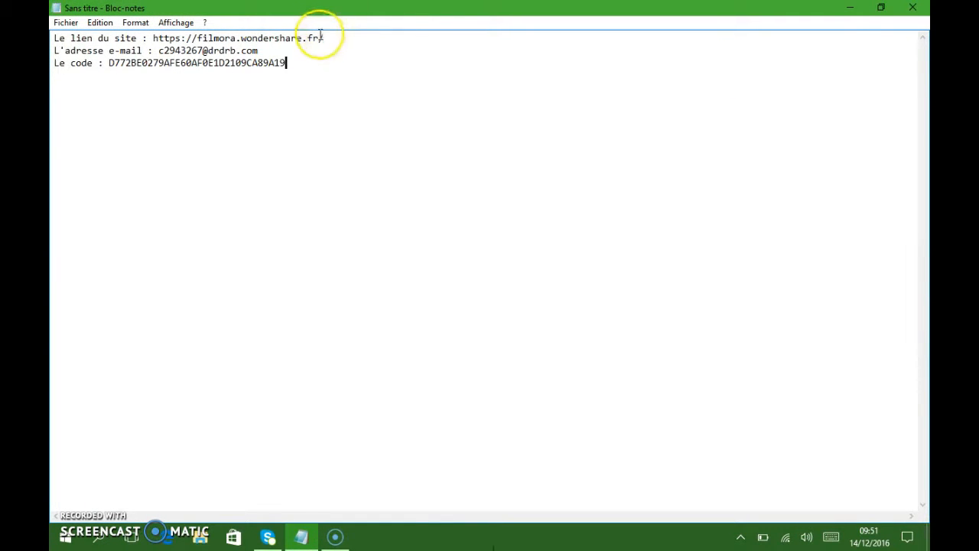
left_click_drag(332, 38, 136, 34)
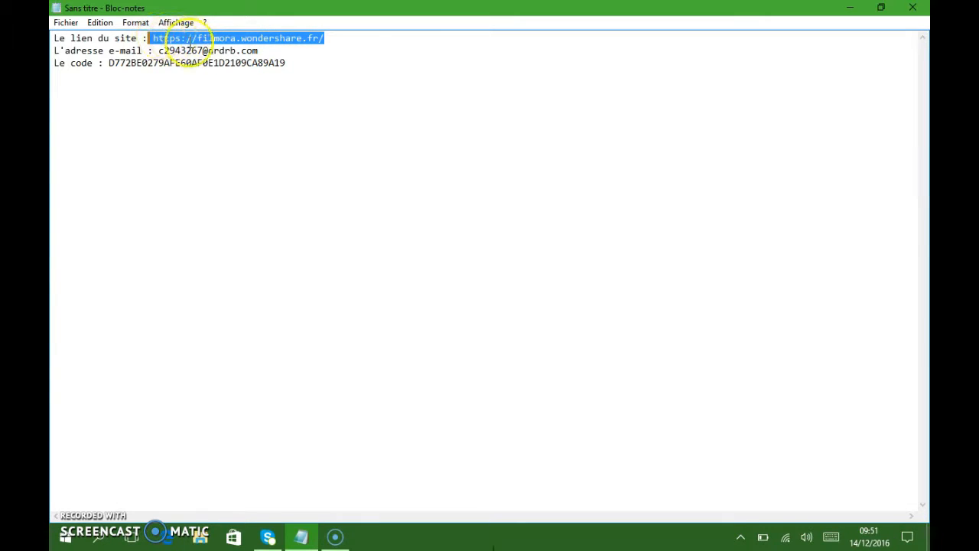
right_click(259, 39)
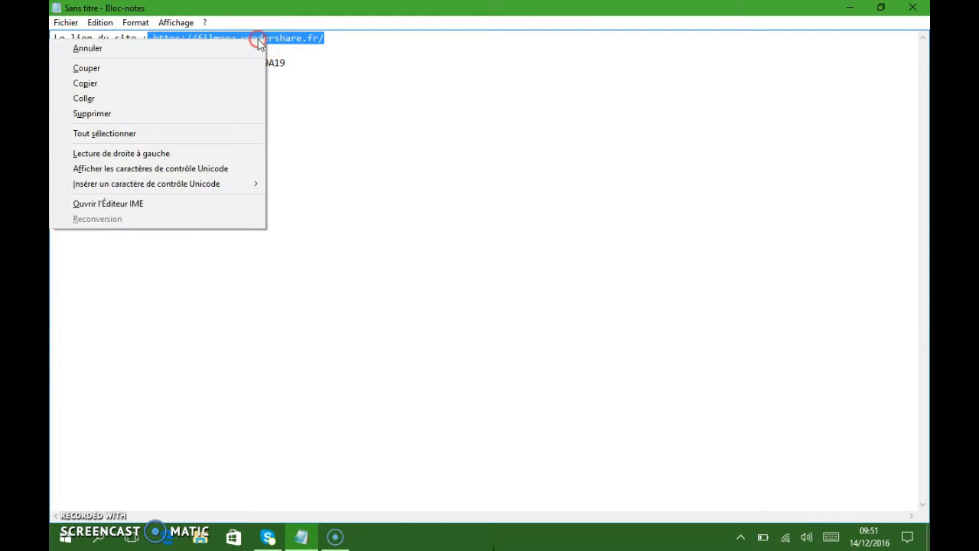
left_click(105, 82)
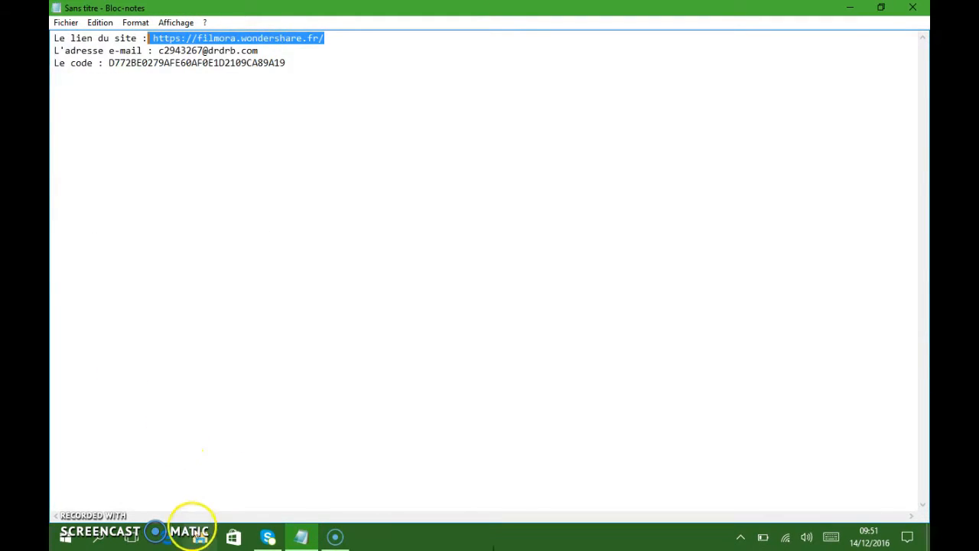
left_click(169, 535)
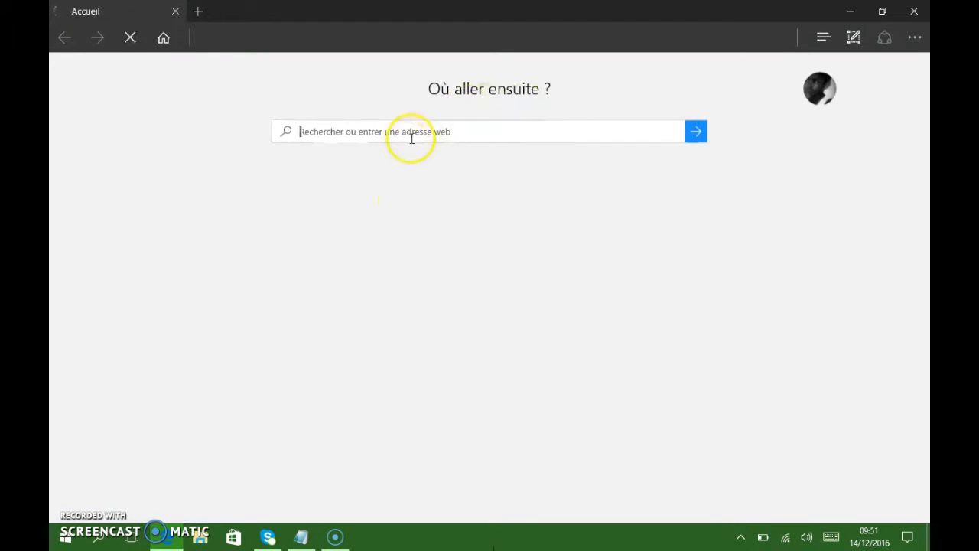
right_click(367, 136)
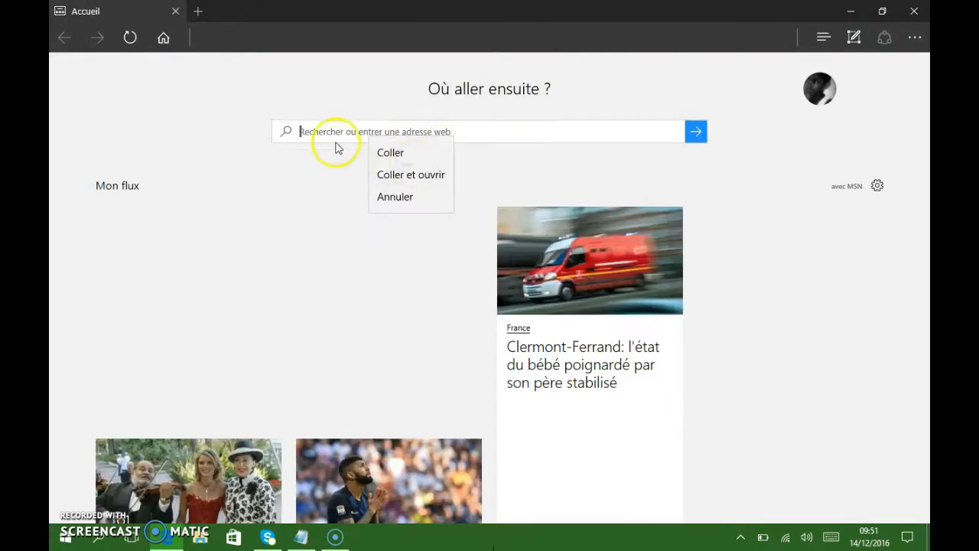
left_click(406, 152)
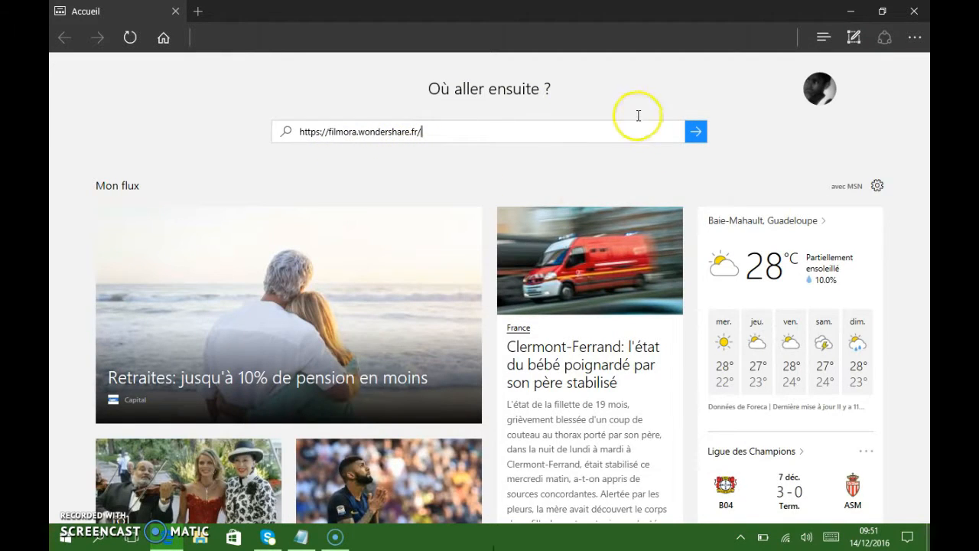
left_click(696, 134)
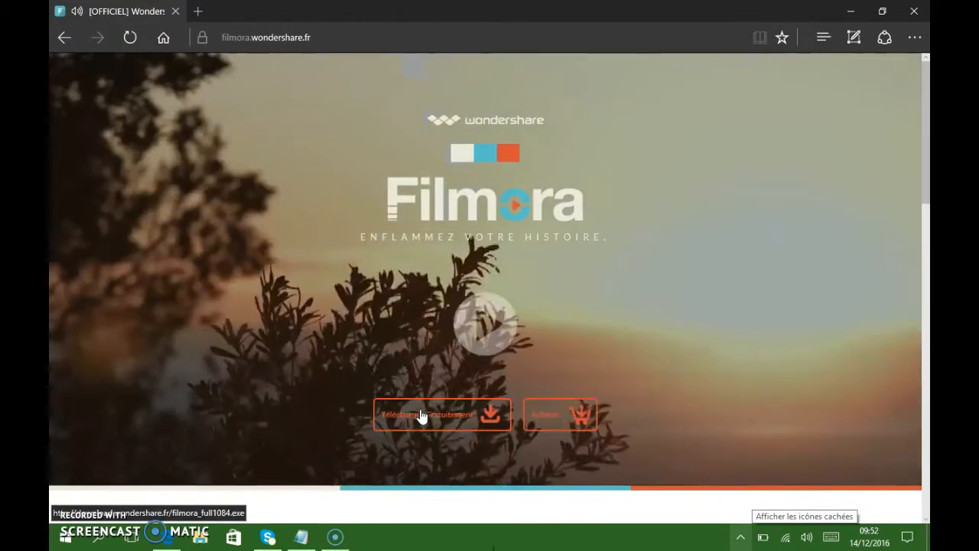
Start the free Filmora download from the website and return to the desktop.
left_click(459, 413)
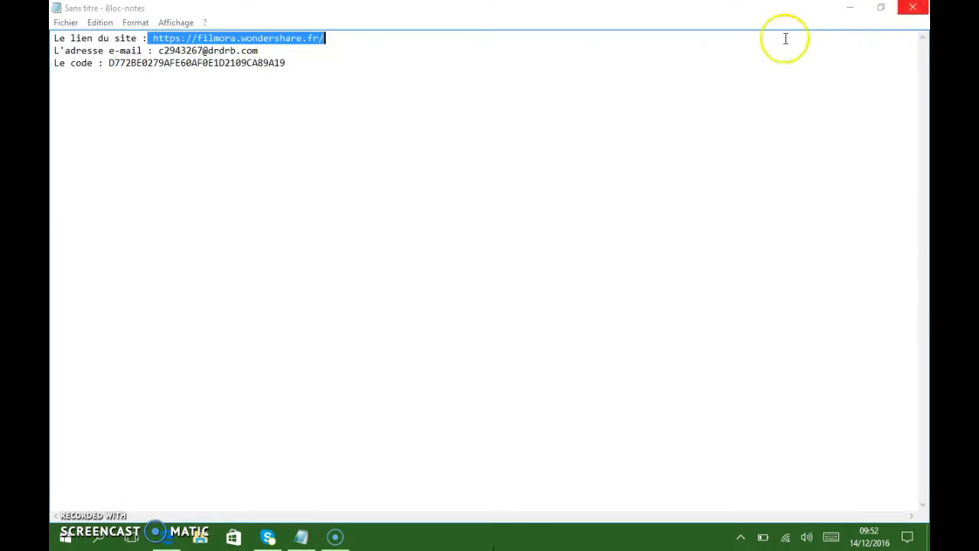
key("alt+Tab")
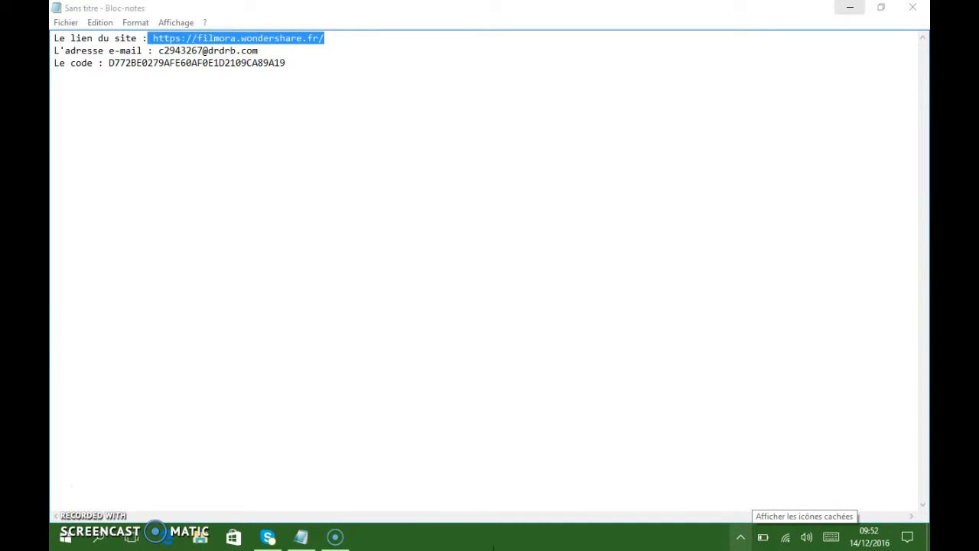
left_click(927, 537)
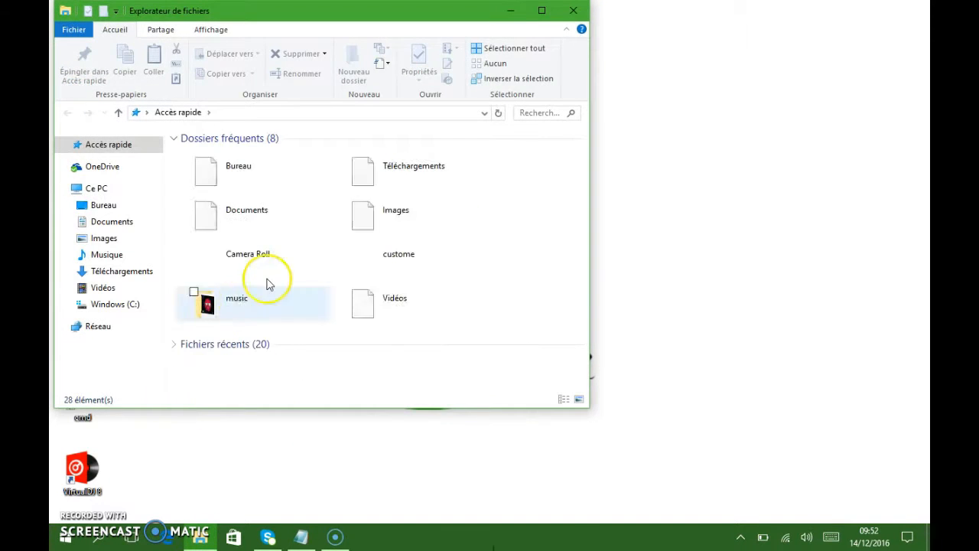
Look at the Filmora installer in the "logiciel montage" folder inside Téléchargements and close File Explorer.
left_click(132, 270)
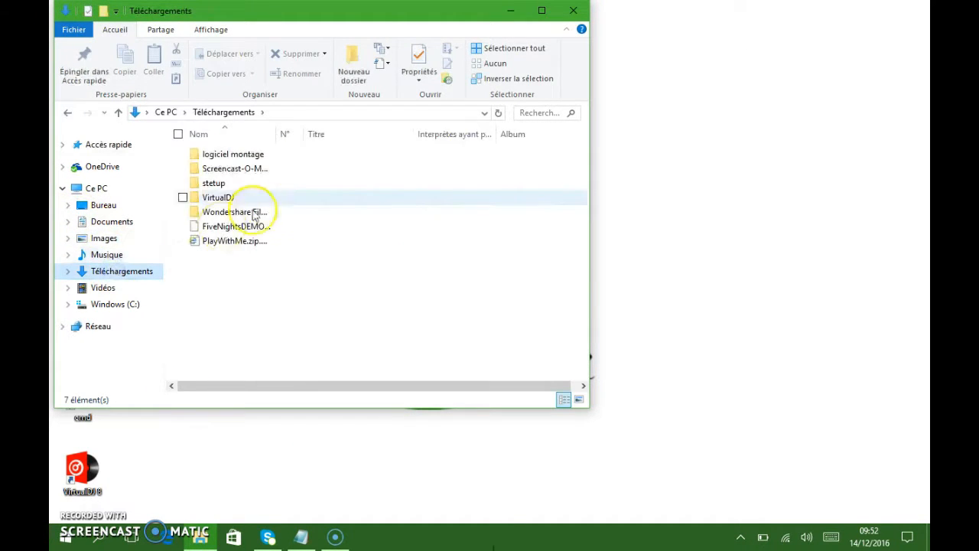
double_click(260, 156)
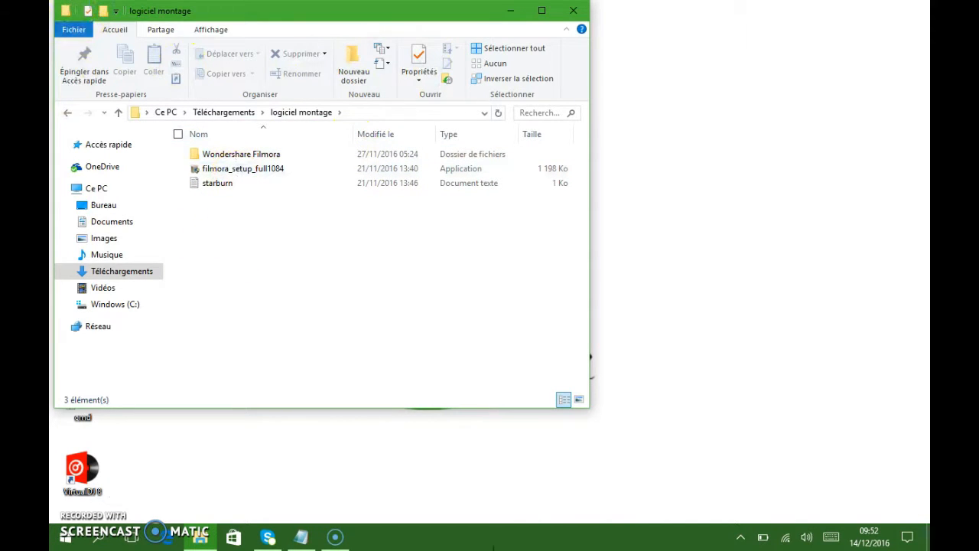
left_click(573, 10)
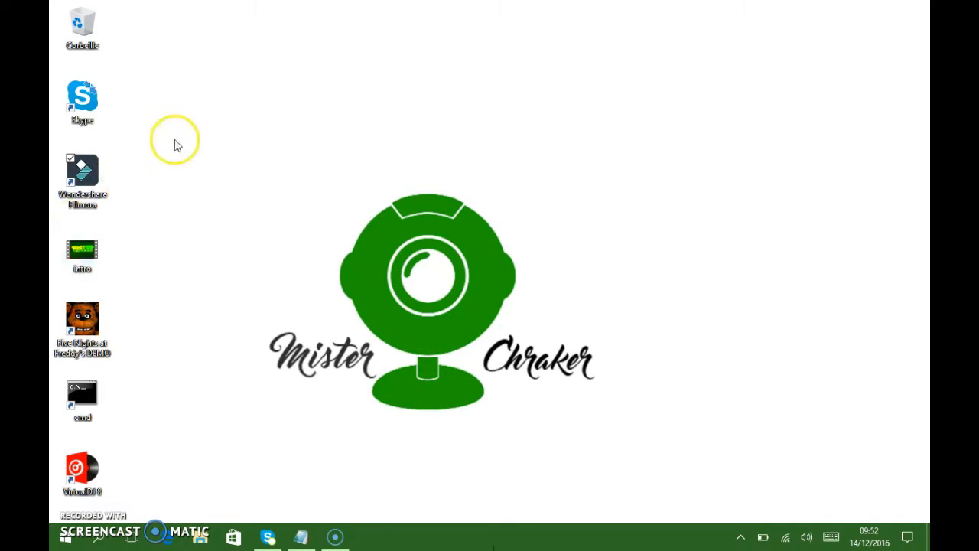
Launch Wondershare Filmora from the desktop in Mode avancé and open its software registration dialog.
double_click(69, 206)
left_click(69, 205)
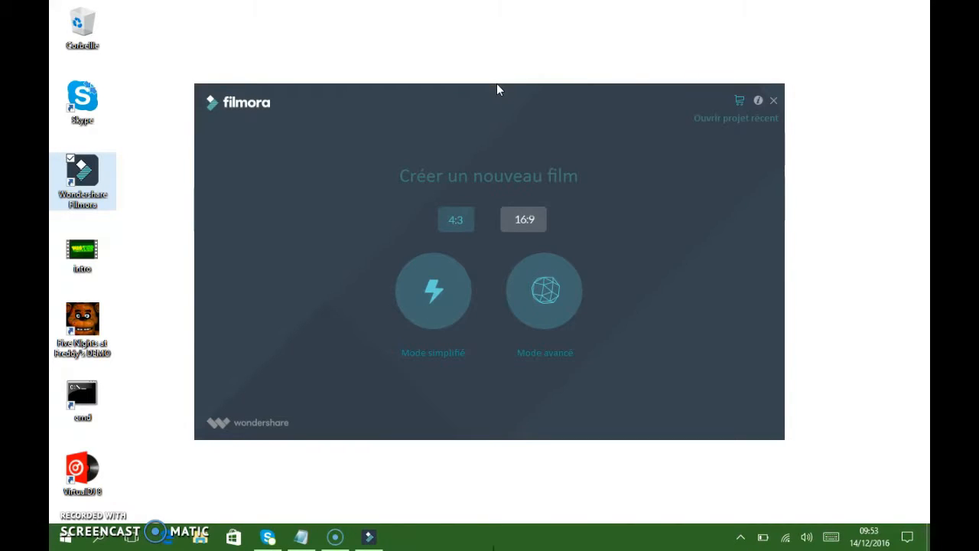
left_click(441, 297)
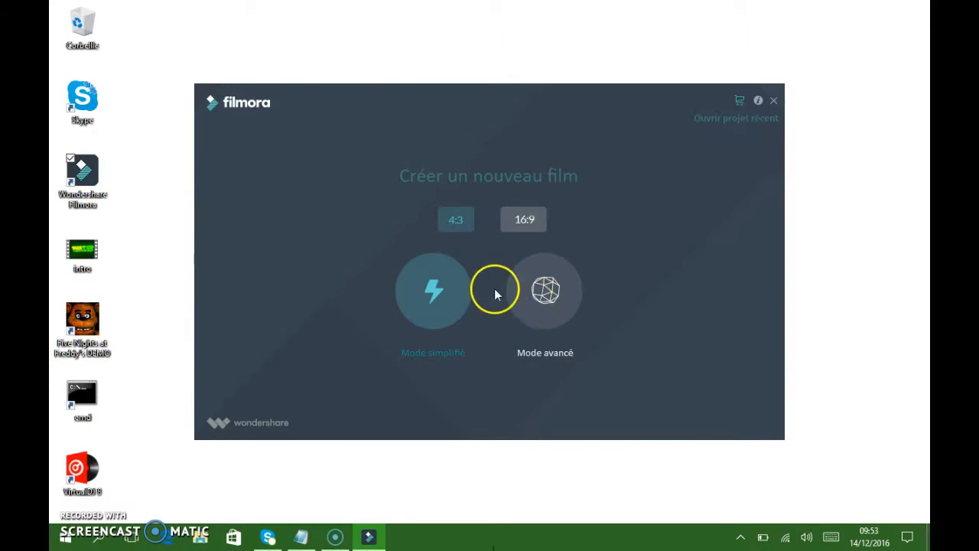
left_click(538, 302)
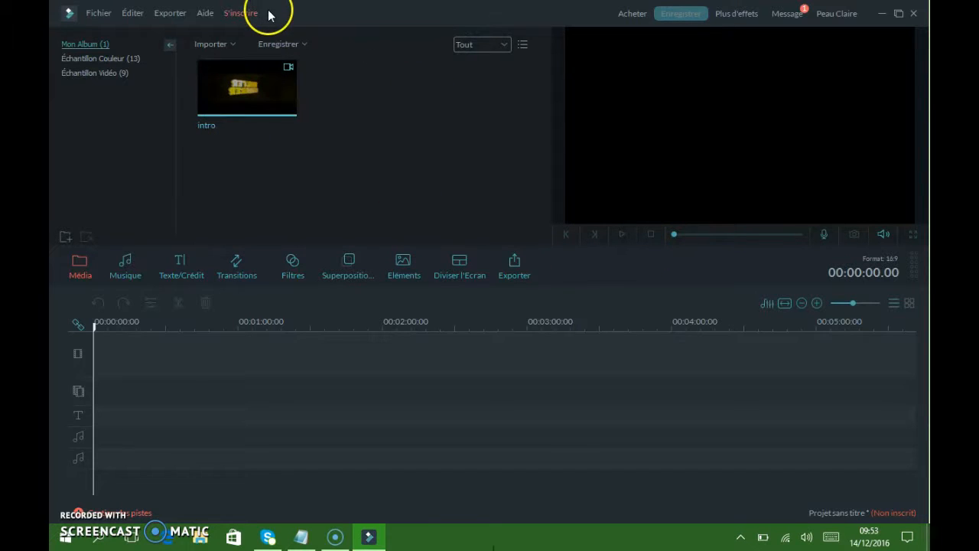
left_click(235, 16)
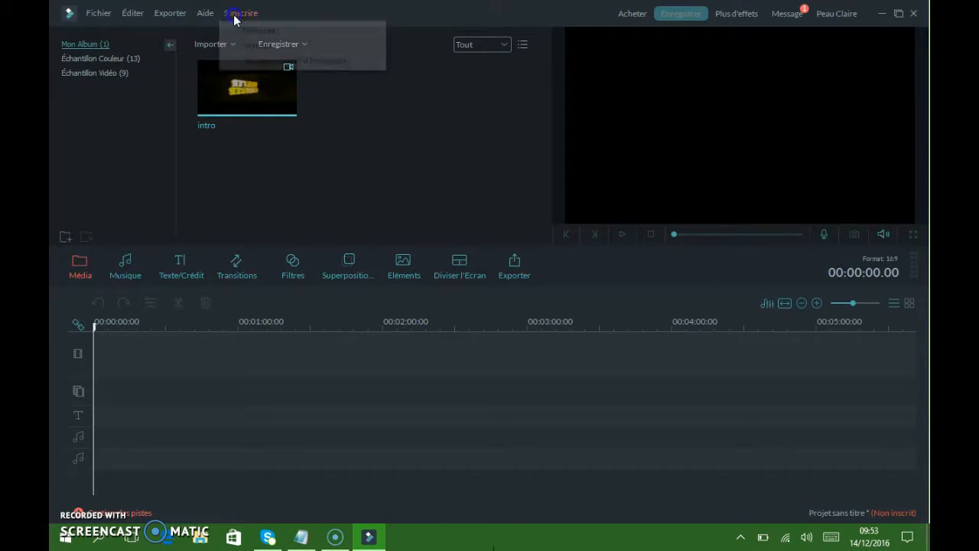
left_click(249, 29)
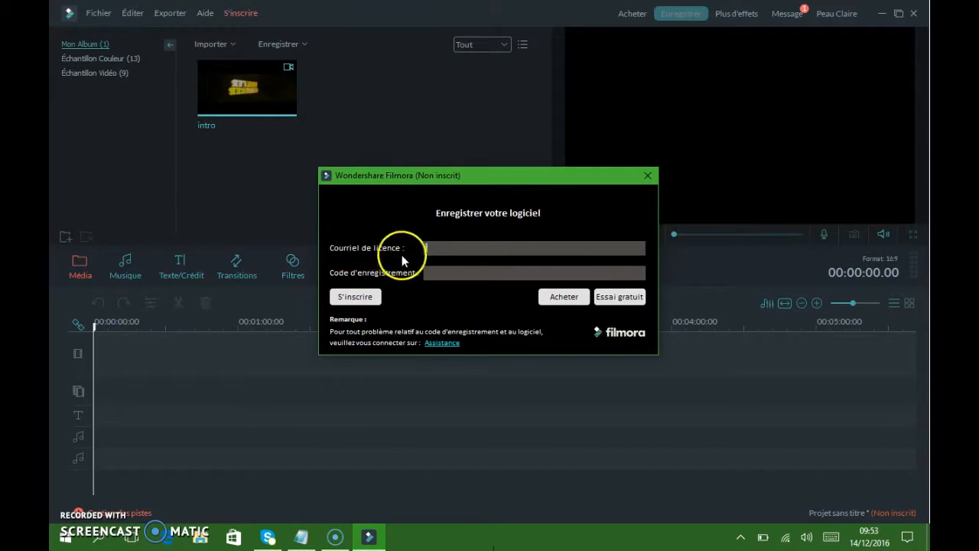
Copy the licence e-mail from the Notepad notes and paste it into Filmora's "Courriel de licence" field.
left_click(303, 539)
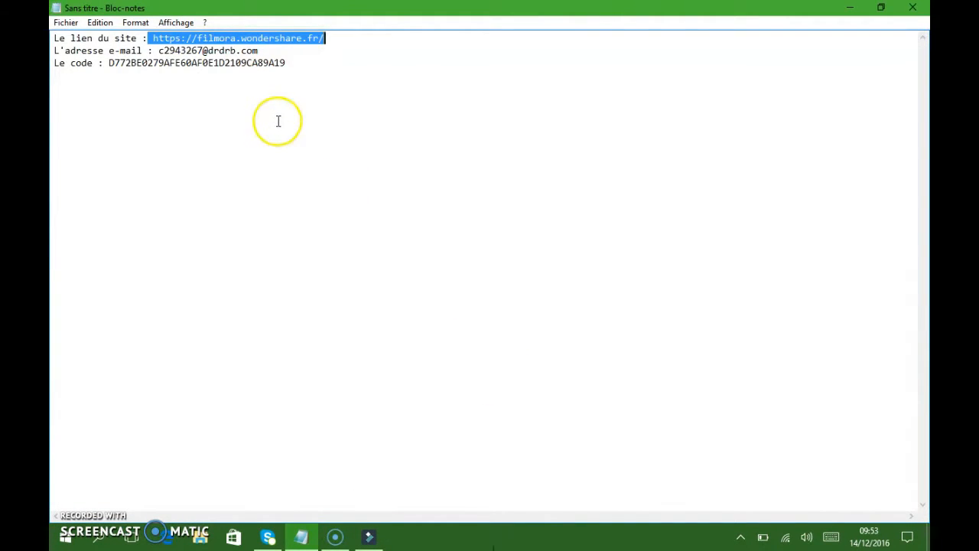
left_click(271, 69)
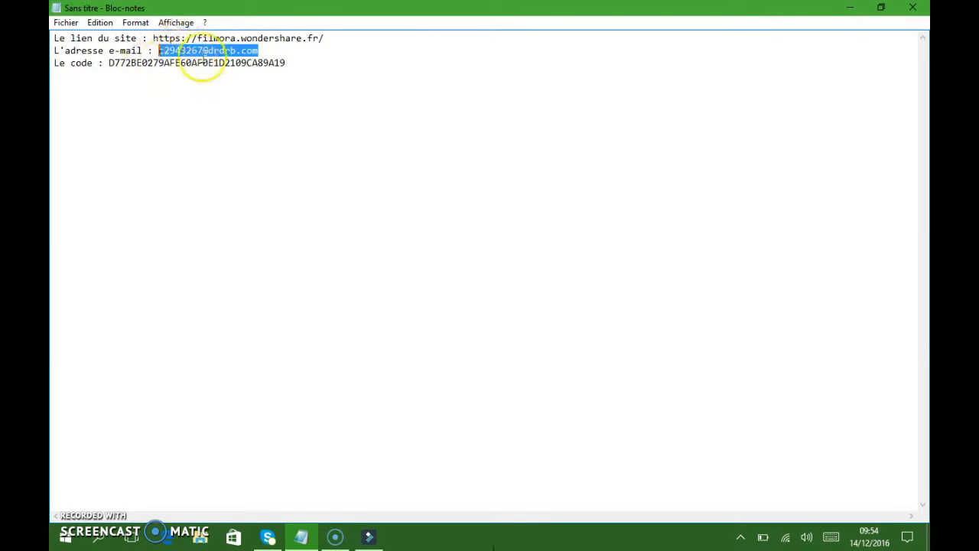
right_click(219, 51)
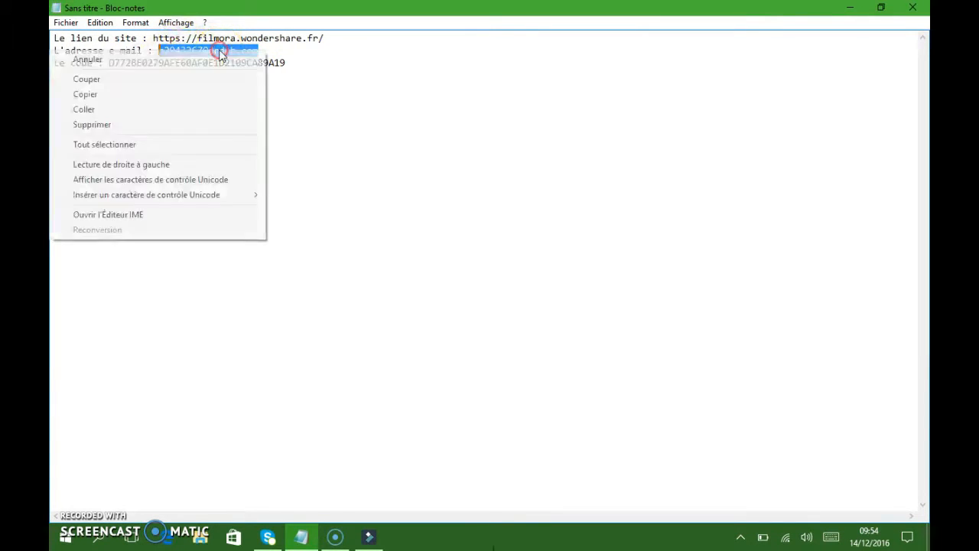
left_click(134, 98)
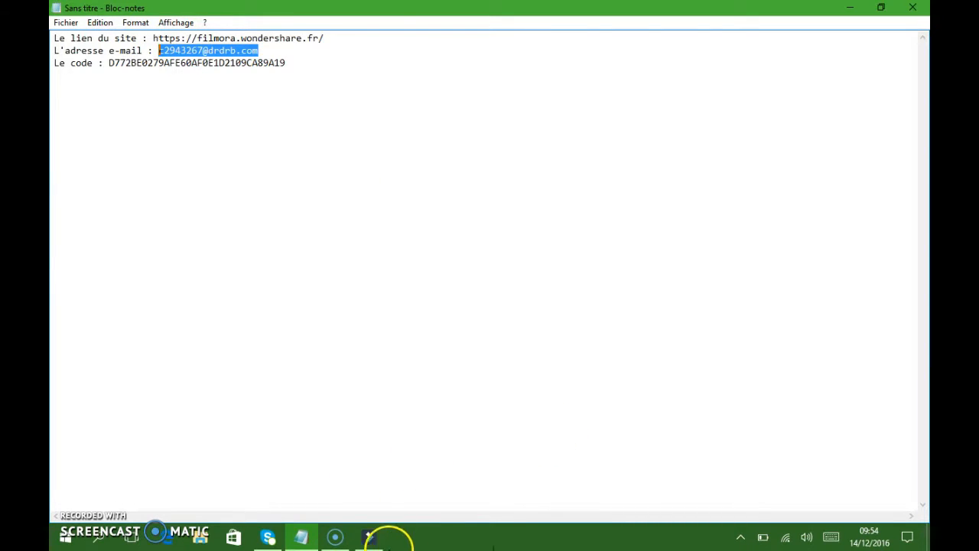
mouse_move(372, 541)
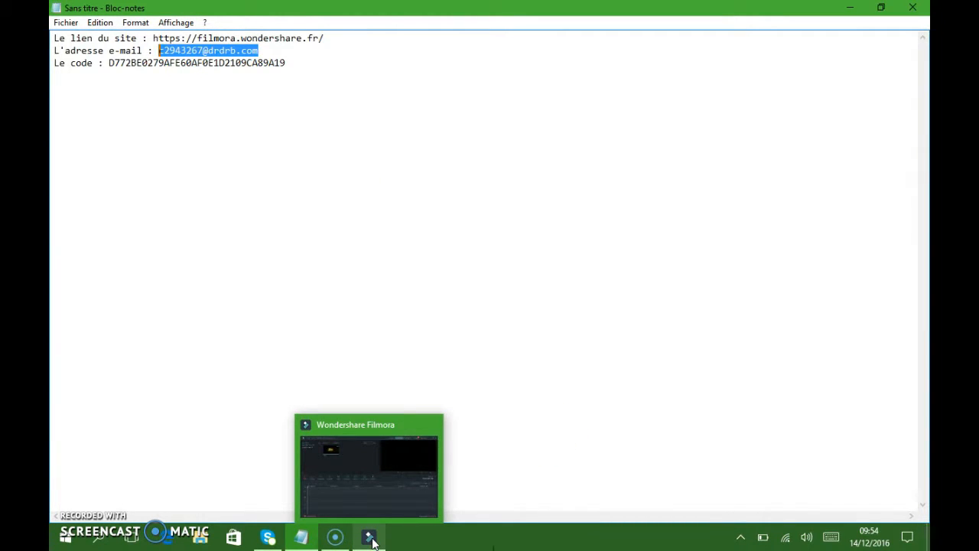
left_click(372, 541)
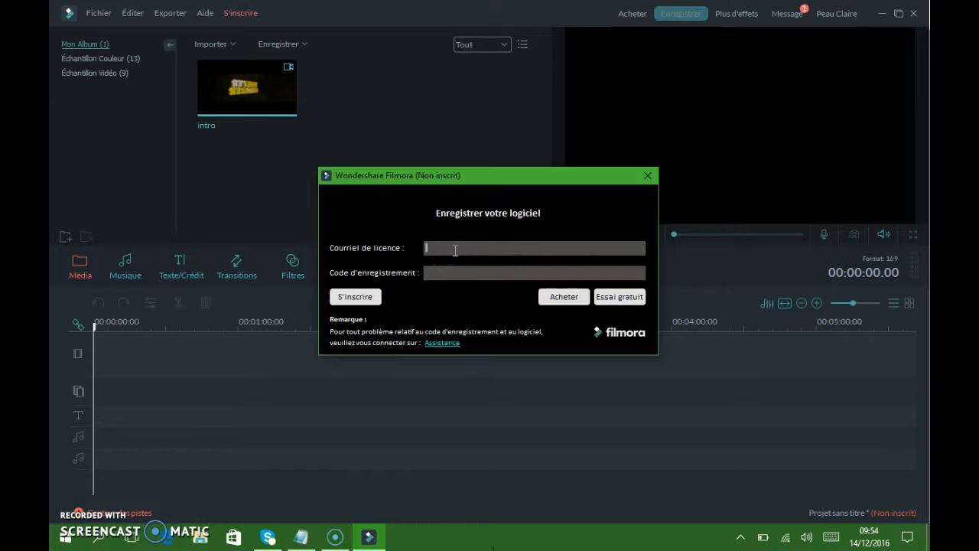
right_click(454, 251)
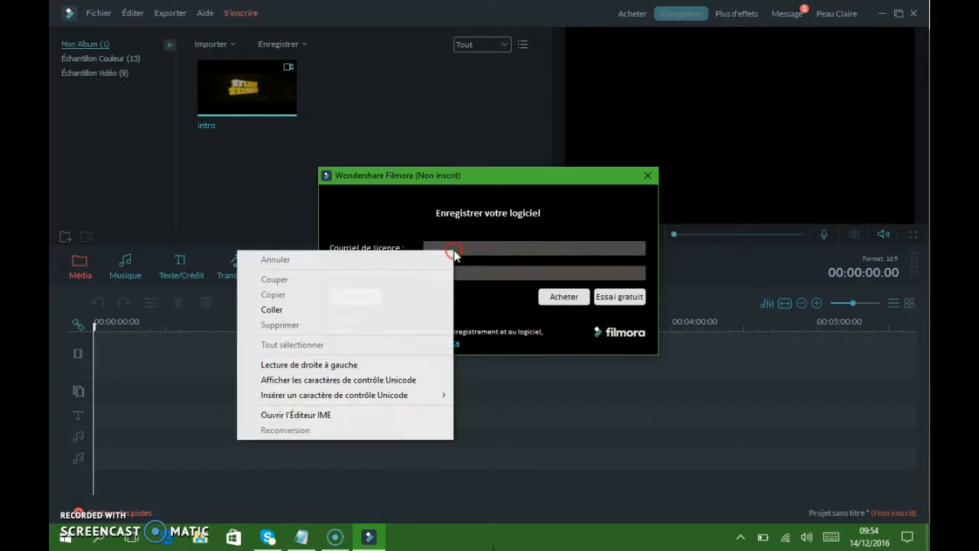
left_click(306, 314)
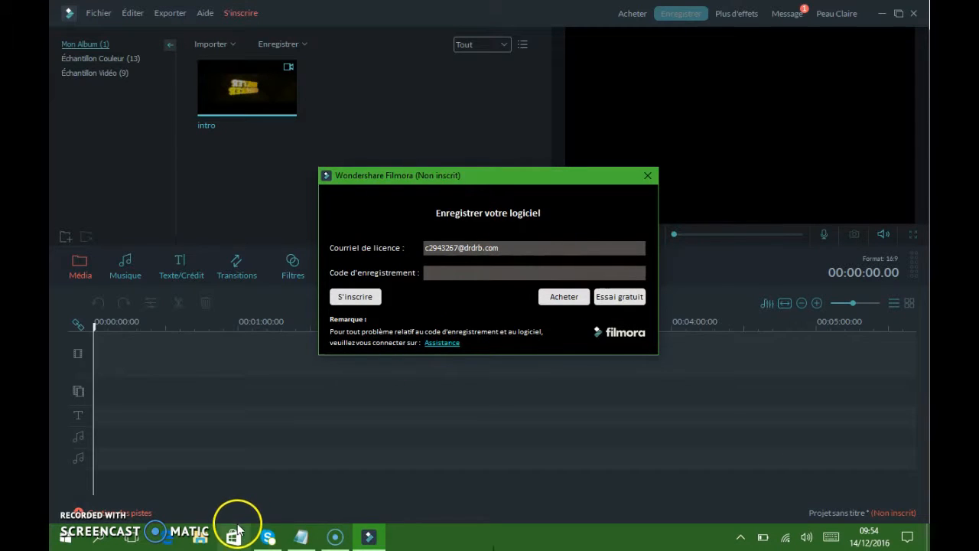
Copy the registration code from the Notepad notes and paste it into Filmora's "Code d'enregistrement" field.
left_click(294, 539)
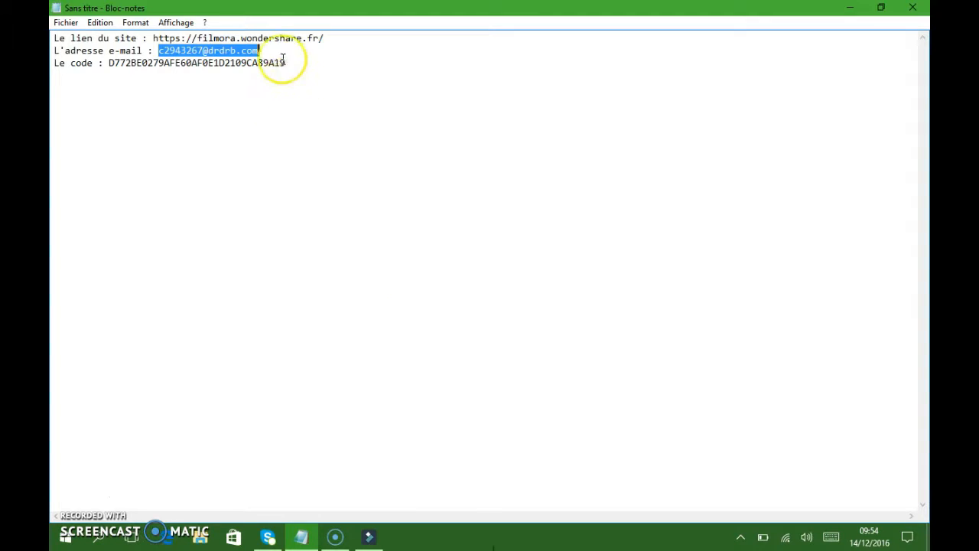
left_click_drag(286, 63, 195, 64)
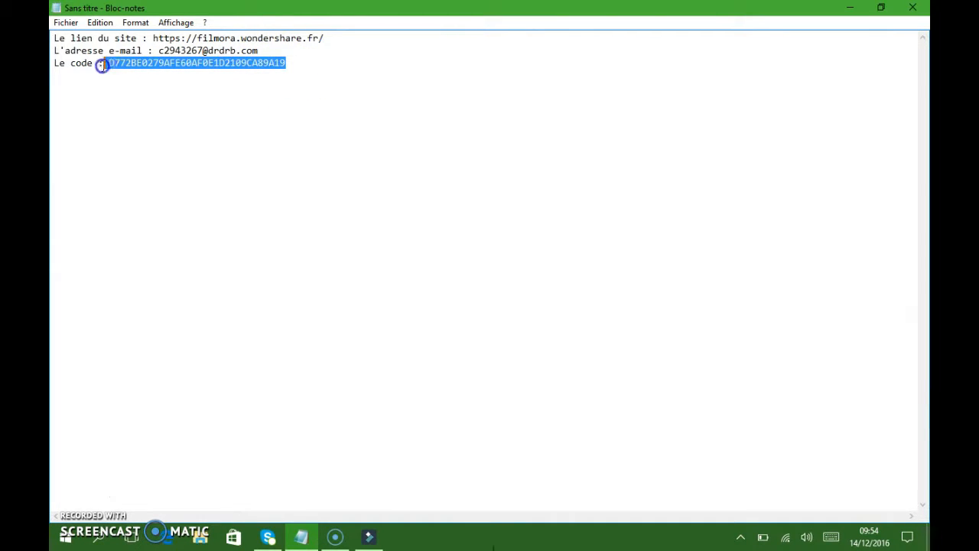
right_click(121, 63)
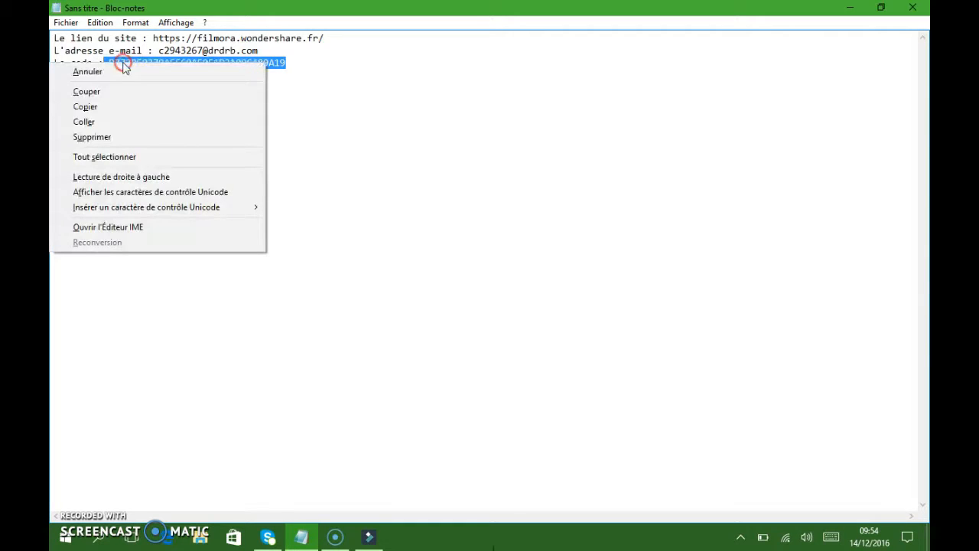
left_click(85, 107)
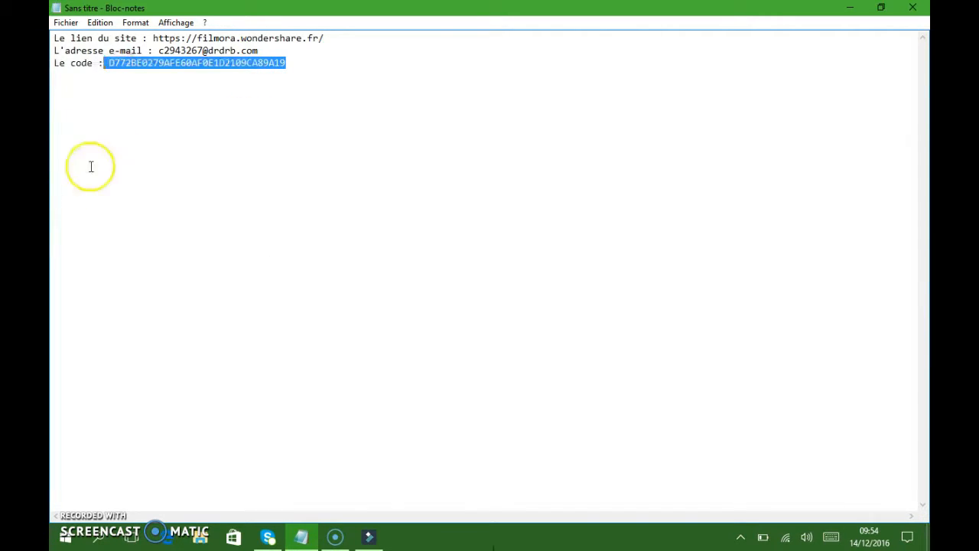
left_click(364, 538)
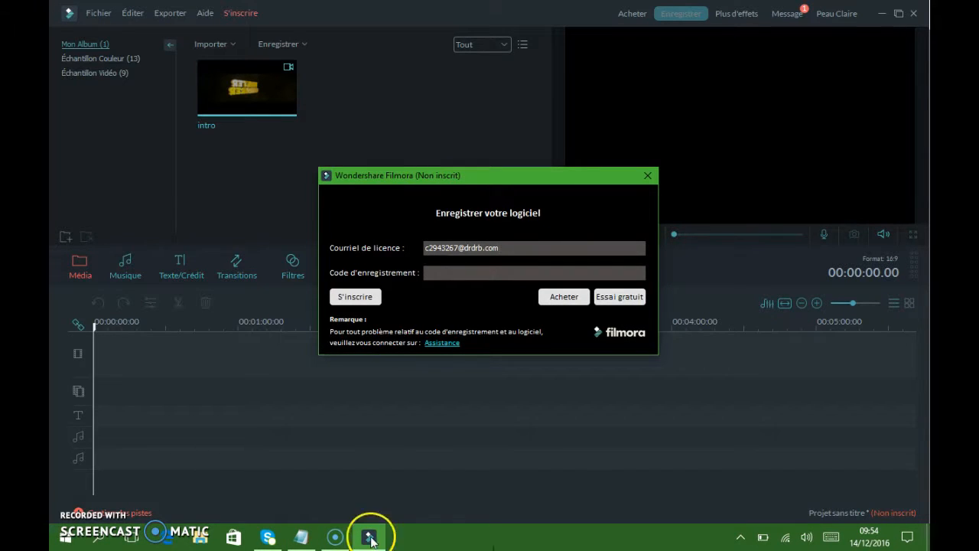
right_click(442, 279)
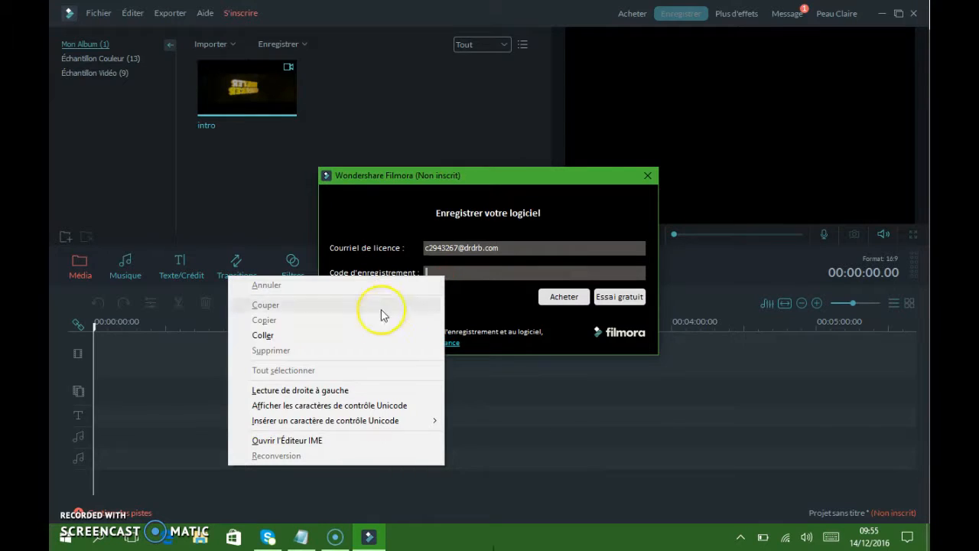
left_click(344, 336)
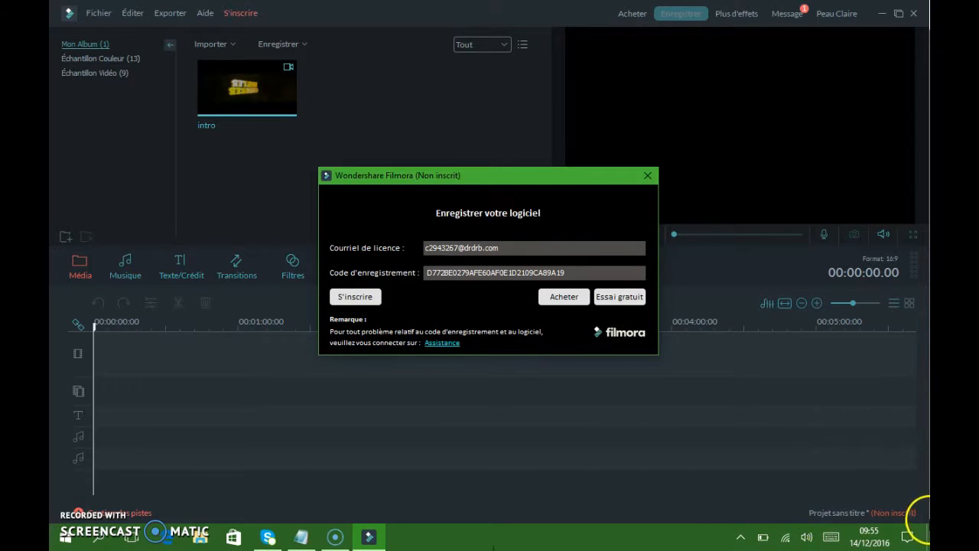
Turn on Windows' Mode Avion to take the computer offline and return to Filmora's registration dialog.
left_click(908, 540)
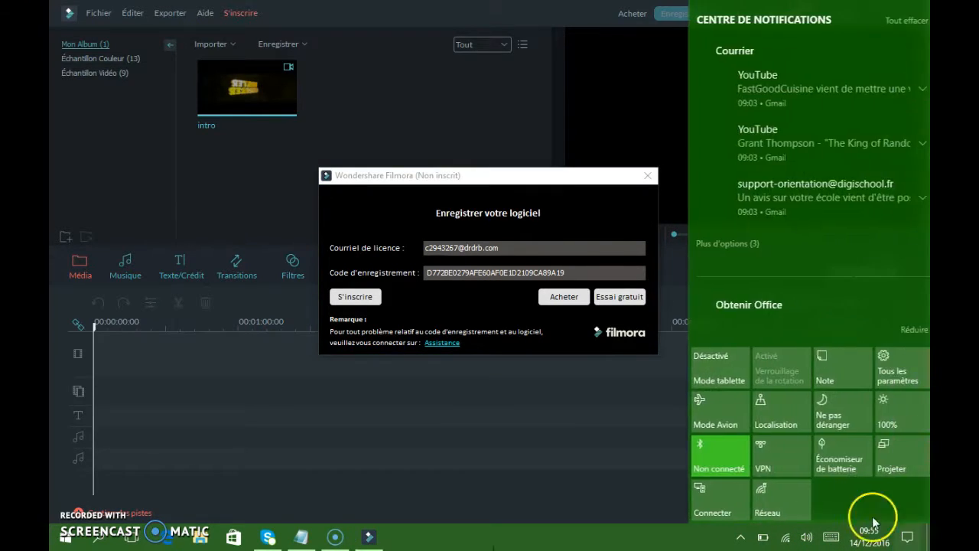
left_click(721, 461)
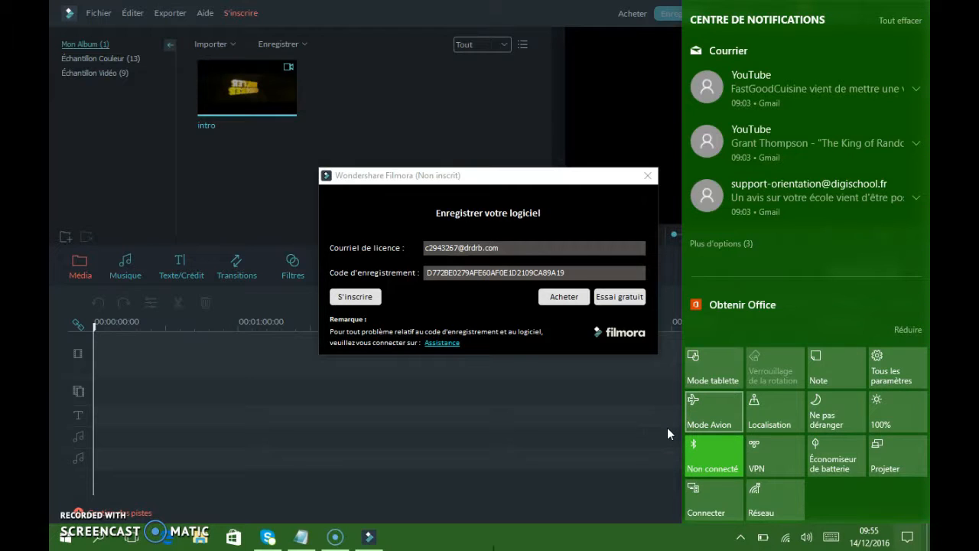
left_click(718, 410)
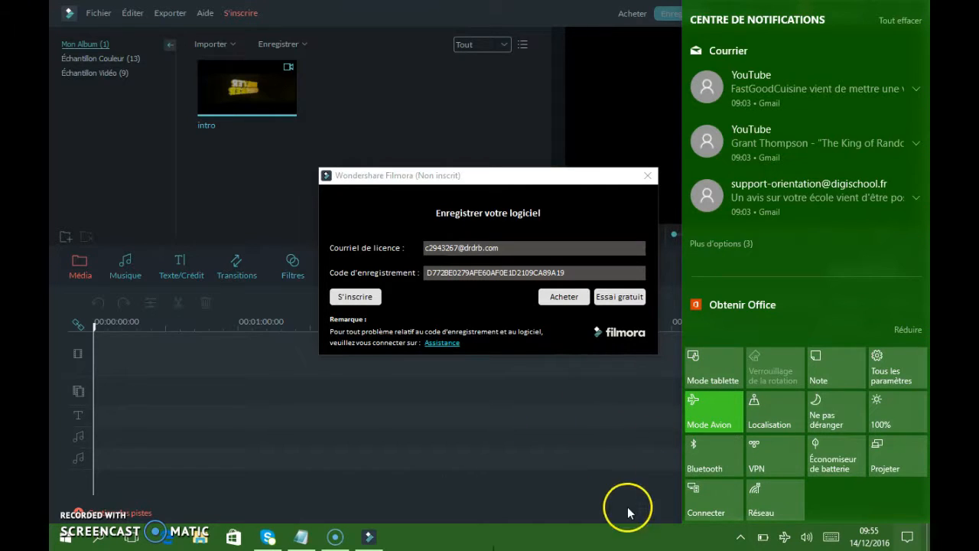
left_click(617, 489)
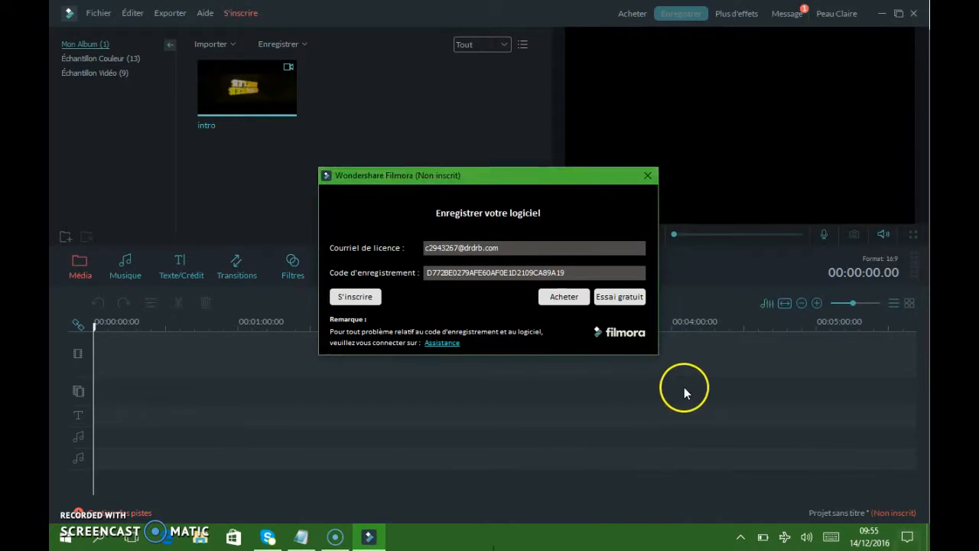
Submit the Filmora registration with the entered licence e-mail and code, and acknowledge the resulting message.
left_click(343, 300)
left_click(357, 298)
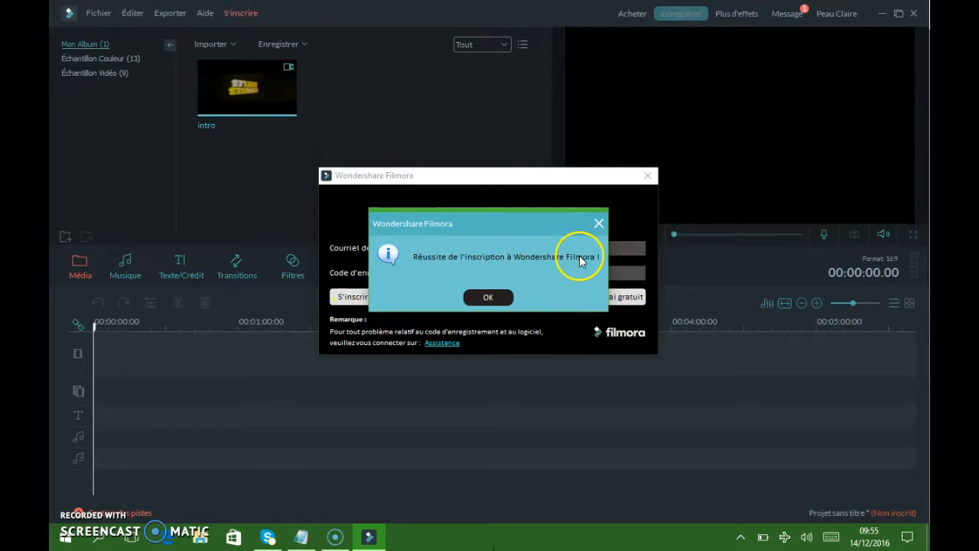
left_click(486, 297)
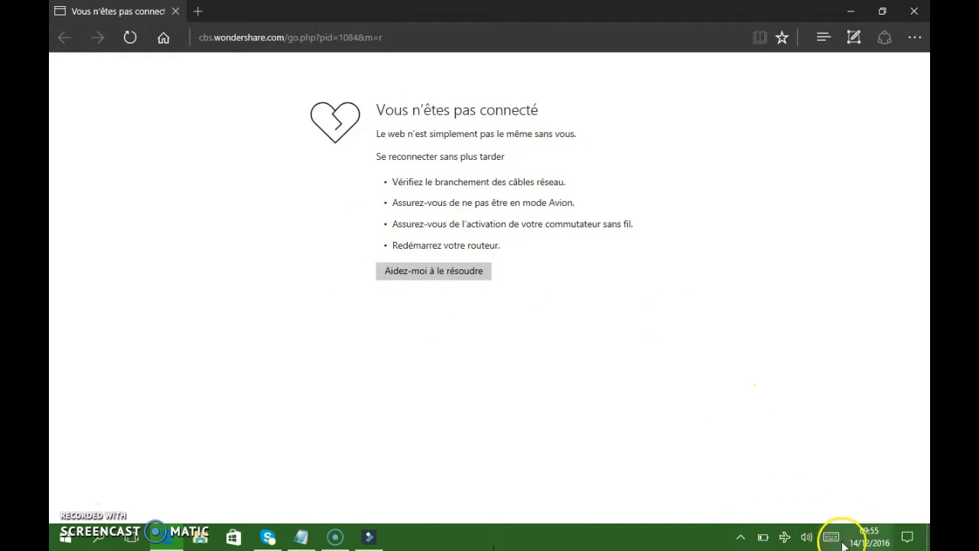
Turn off Mode Avion and reconnect the computer to the CANALBOX Wi-Fi network.
left_click(906, 538)
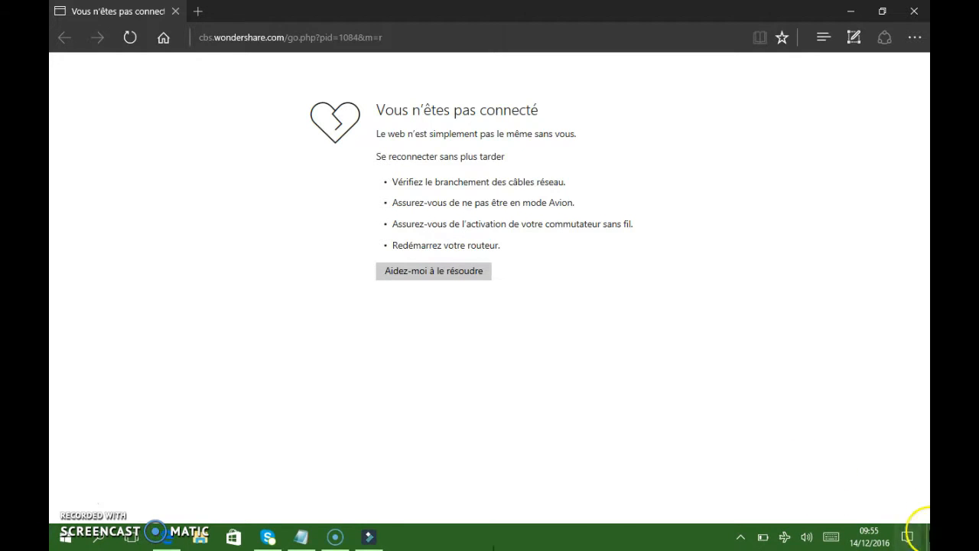
left_click(709, 425)
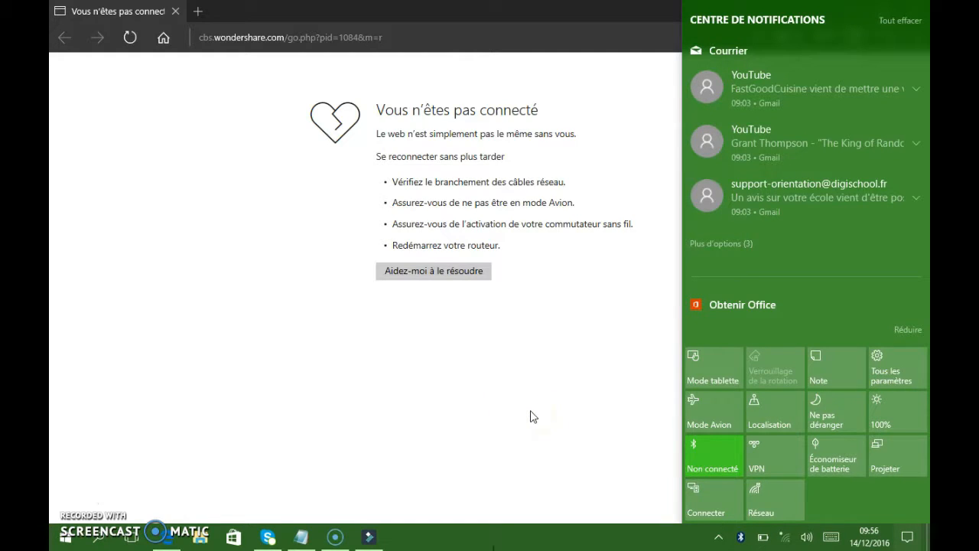
left_click(775, 507)
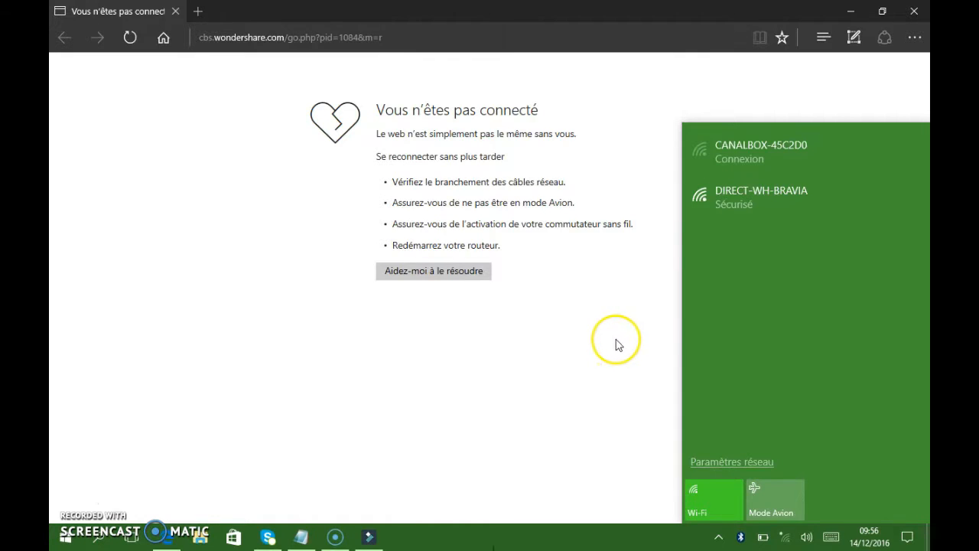
left_click(738, 149)
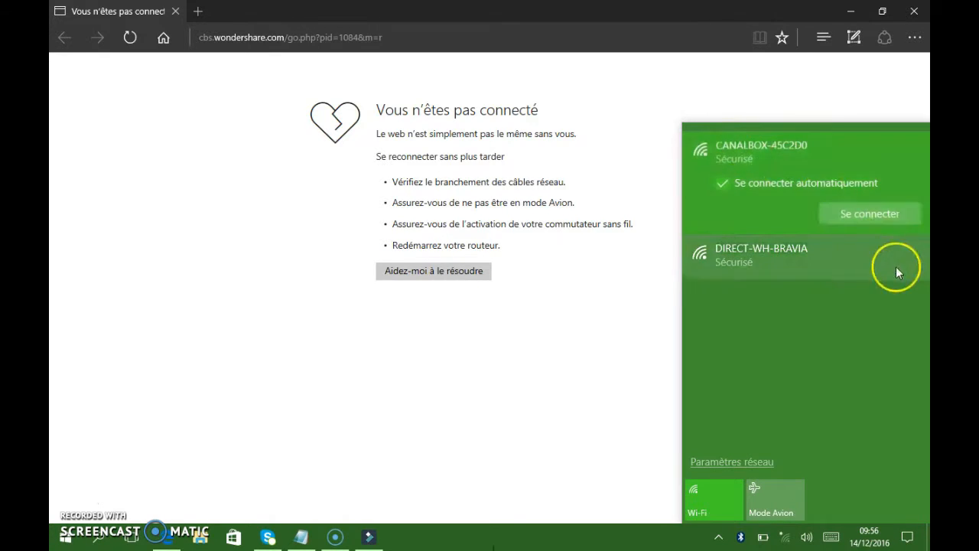
left_click(871, 216)
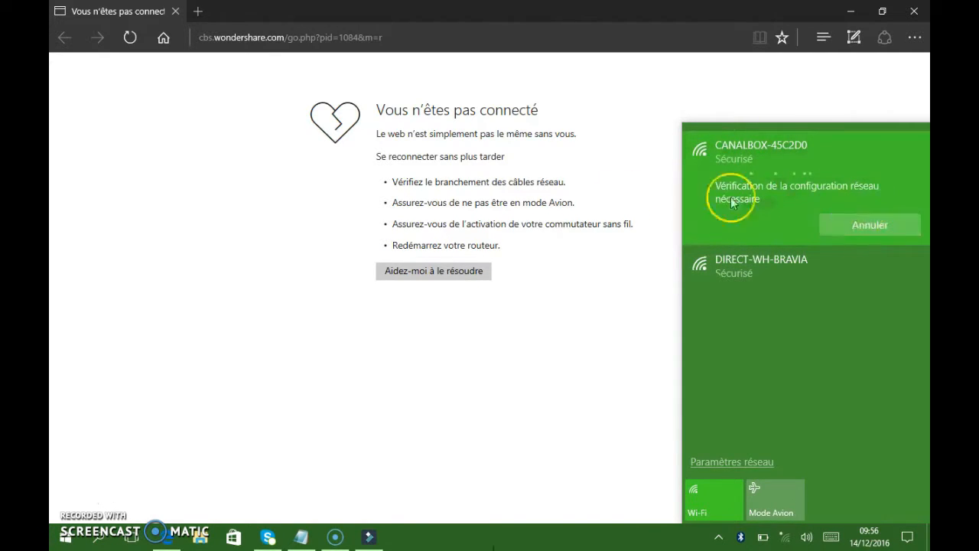
left_click(612, 270)
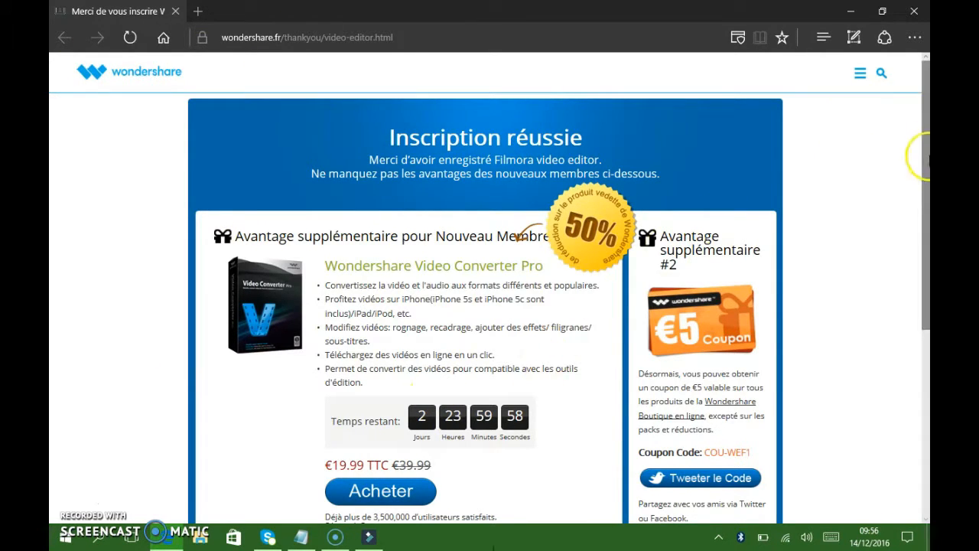
Look over the Wondershare registration thank-you page and close the browser to return to Filmora.
scroll(925, 218, "down", 2)
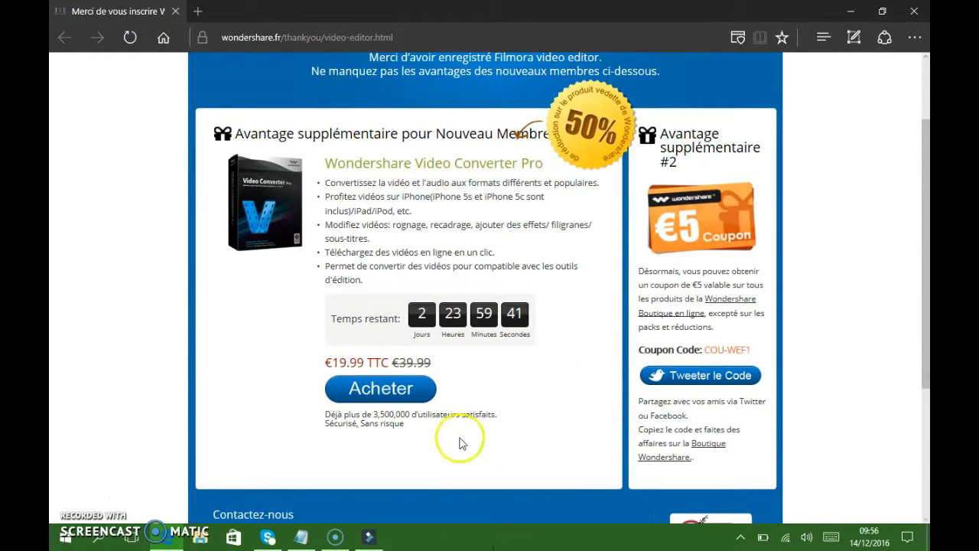
left_click_drag(926, 262, 923, 201)
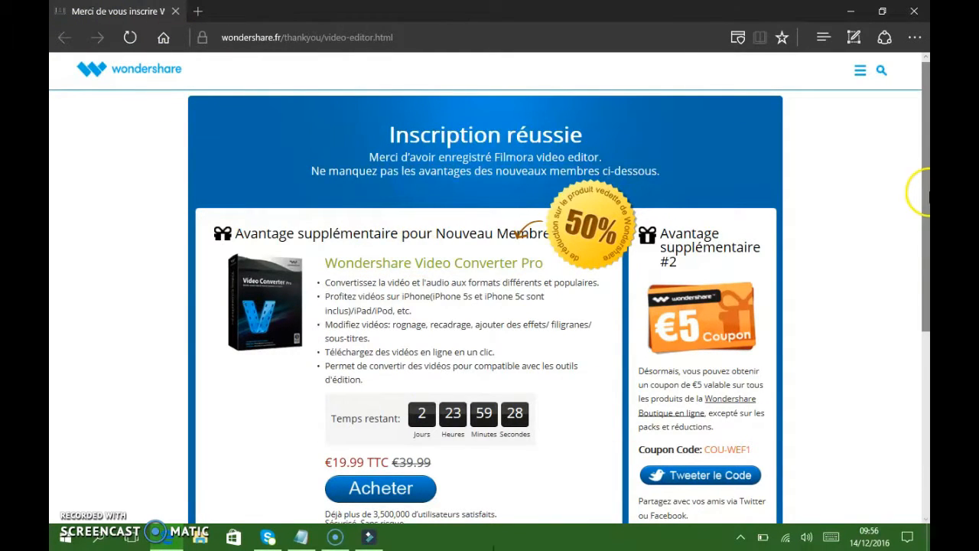
mouse_move(927, 191)
left_mouse_down()
mouse_move(920, 219)
mouse_move(921, 187)
left_mouse_up()
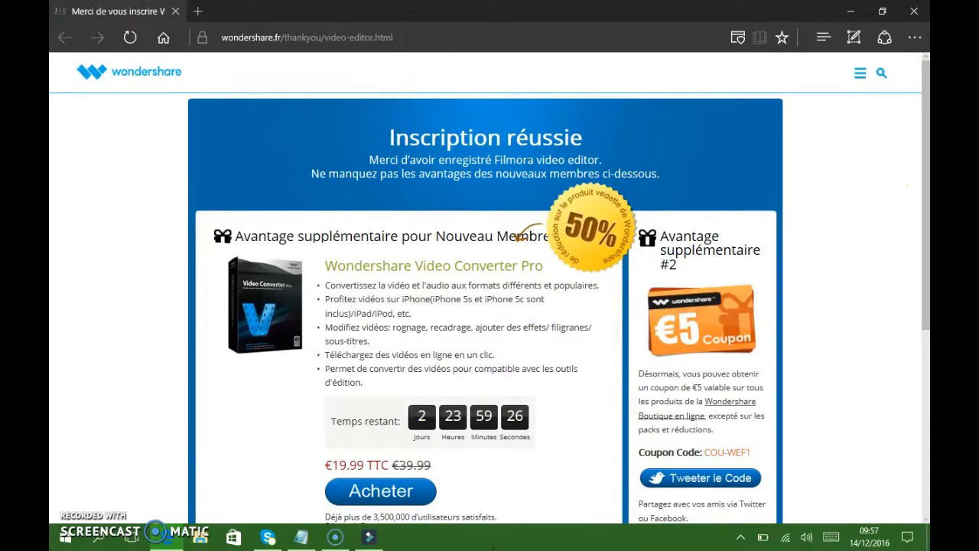
left_click(915, 37)
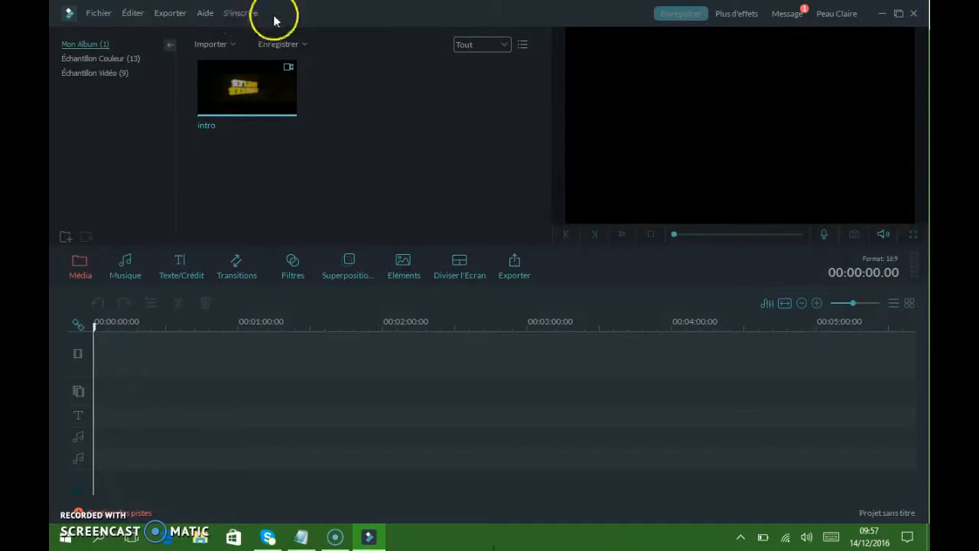
Check the licence details in Filmora's software registration dialog and close it.
left_click(238, 15)
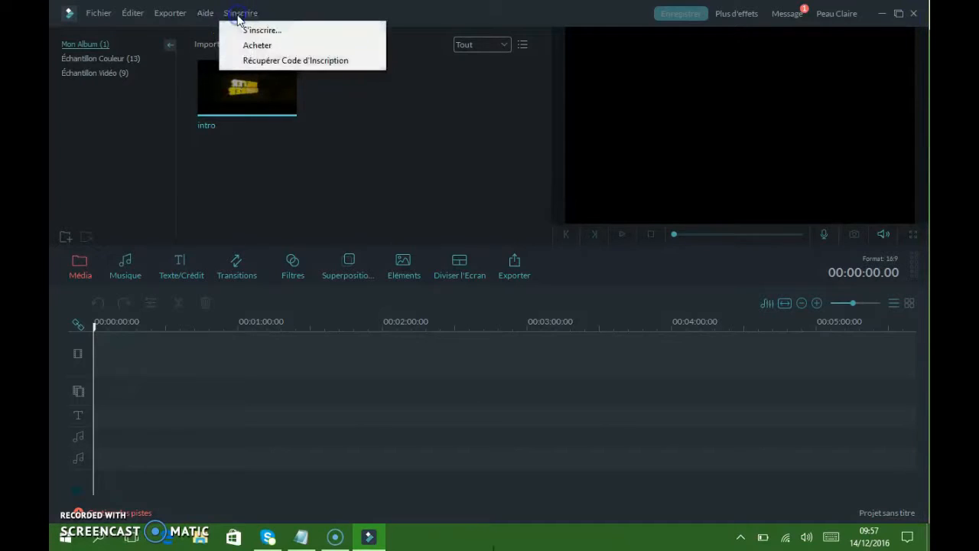
left_click(267, 29)
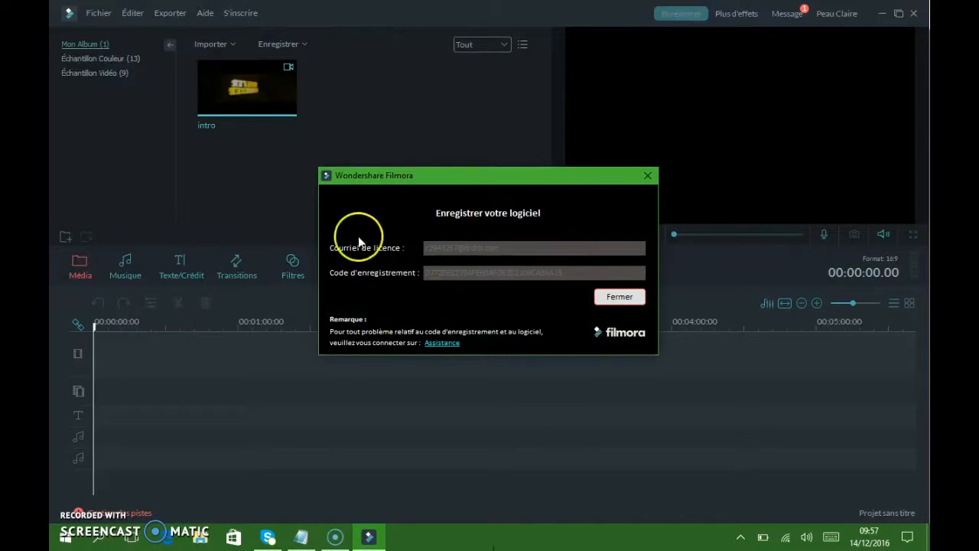
left_click(647, 175)
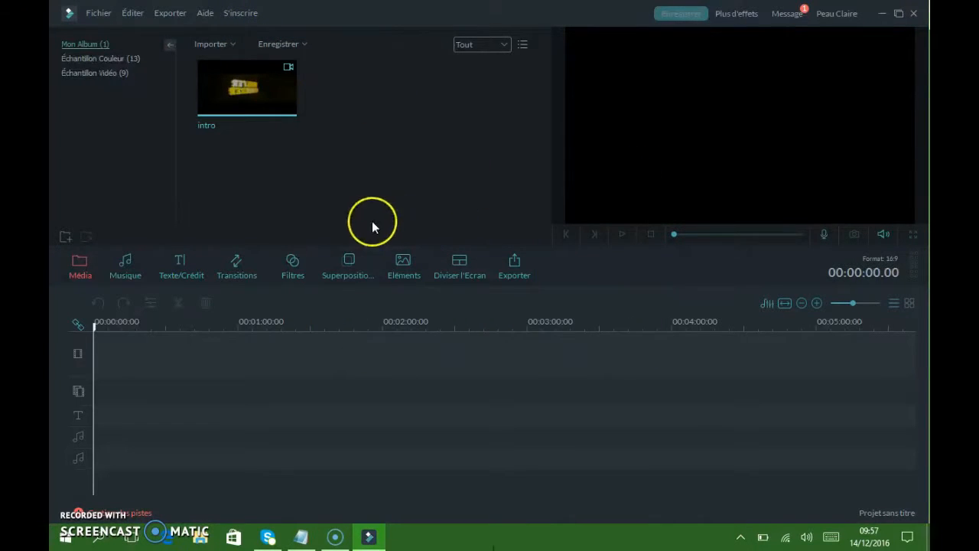
left_click(247, 14)
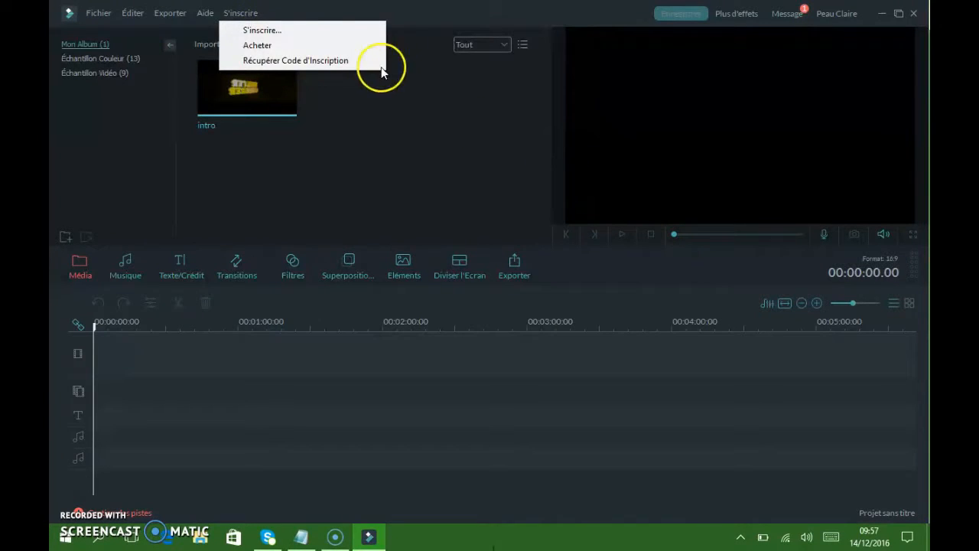
left_click(317, 29)
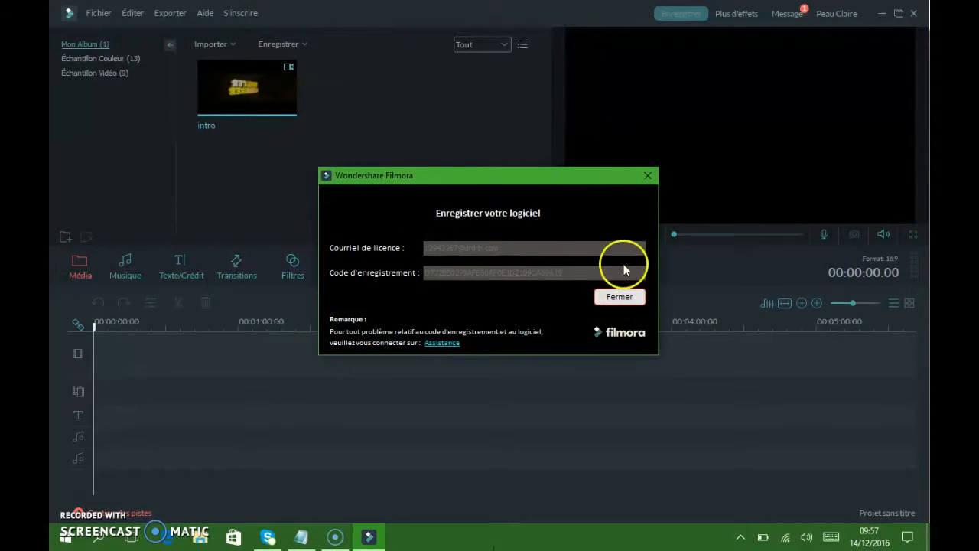
left_click(664, 179)
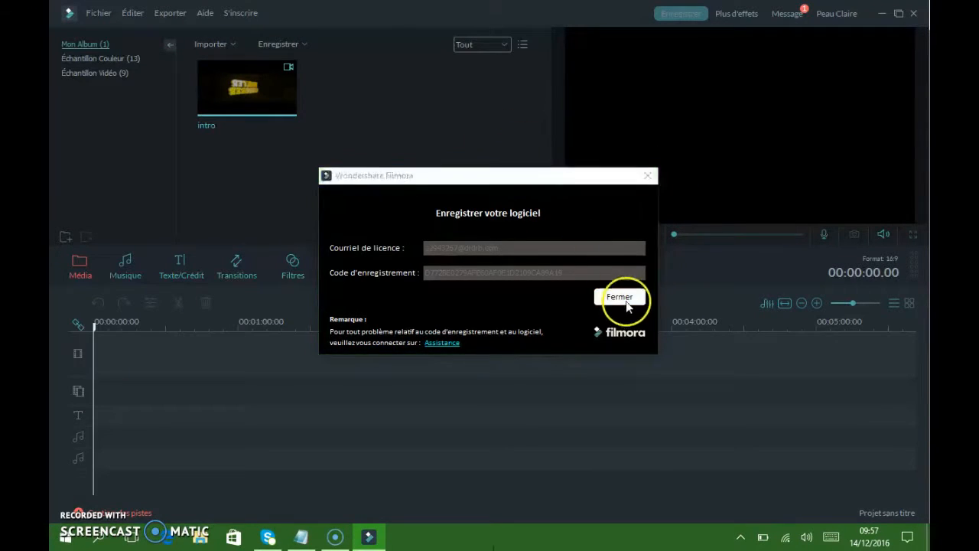
left_click(626, 303)
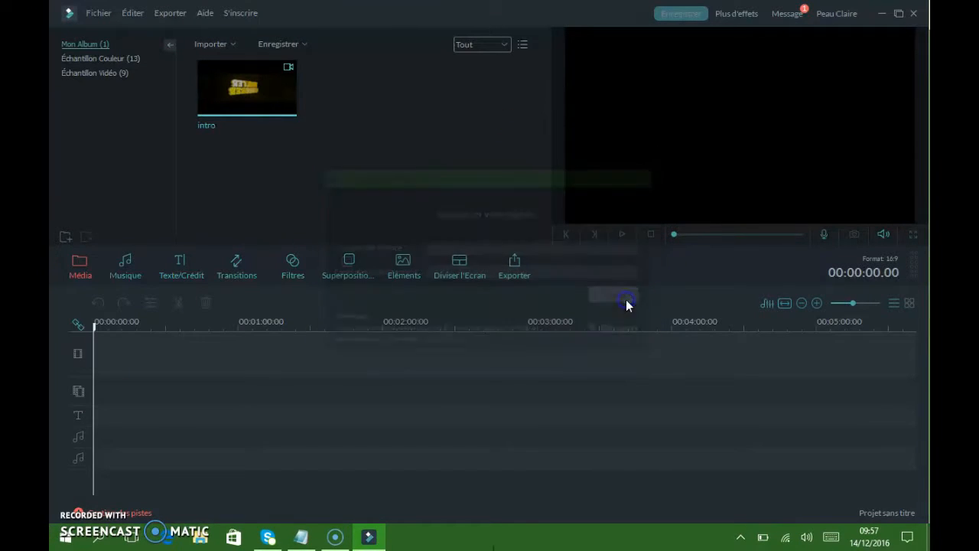
left_click(164, 20)
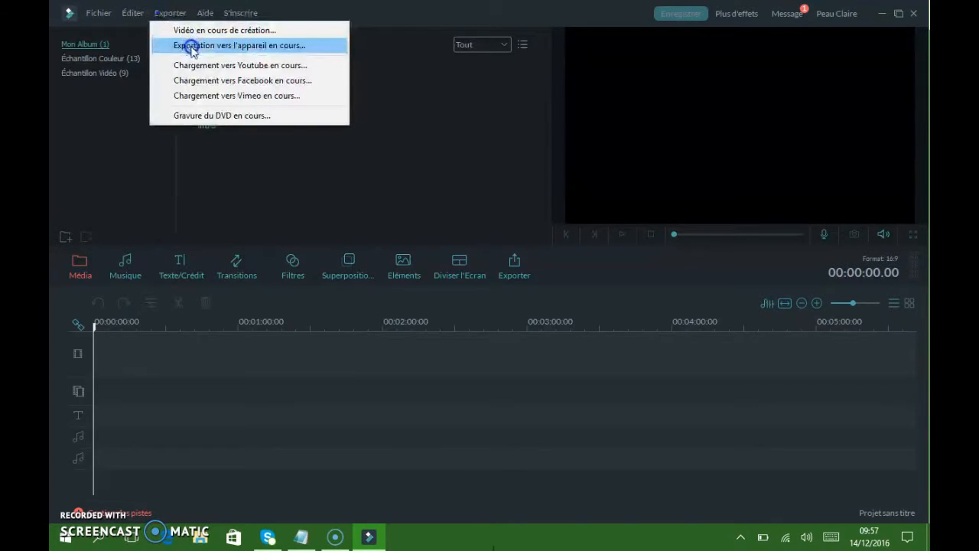
left_click(246, 86)
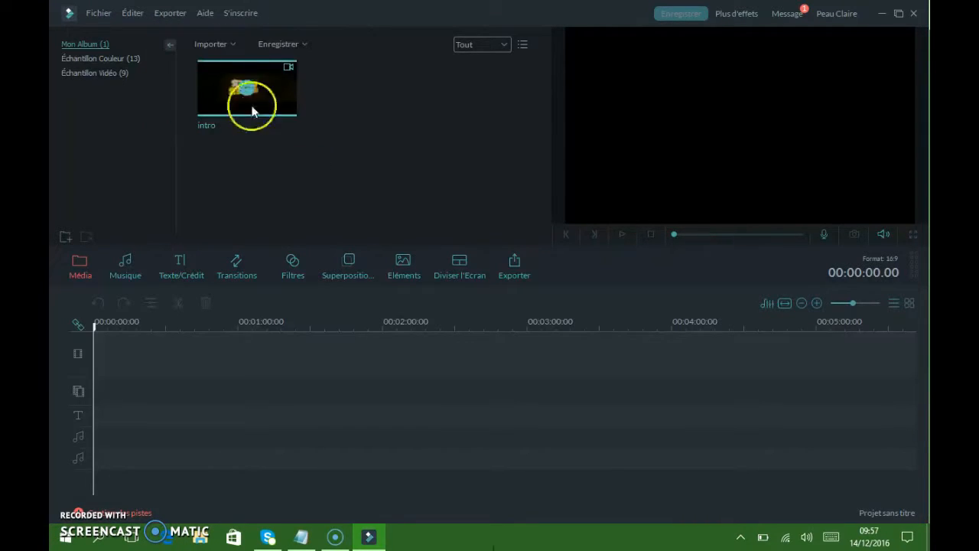
left_click(361, 201)
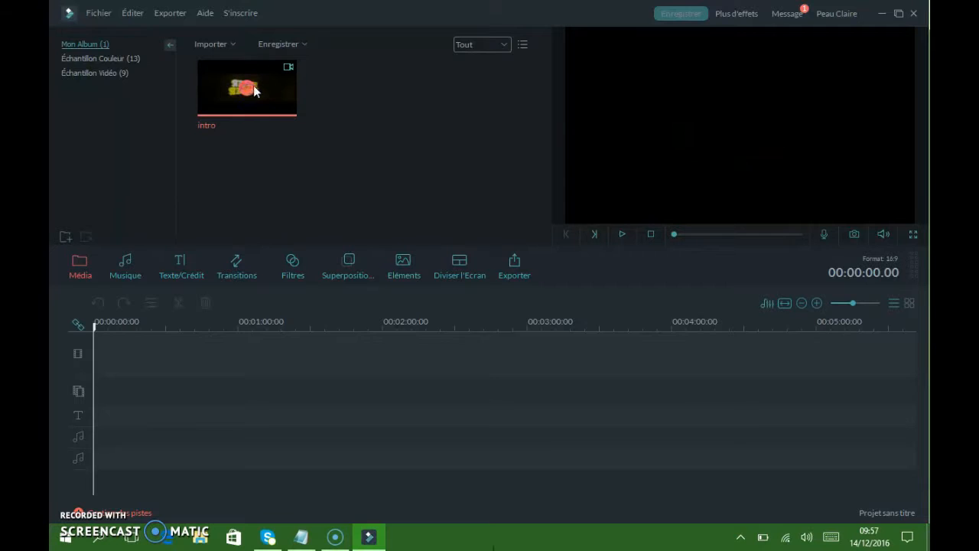
Add the intro clip from Mon Album to the video track twice, one copy after the other.
left_click(285, 84)
right_click(276, 83)
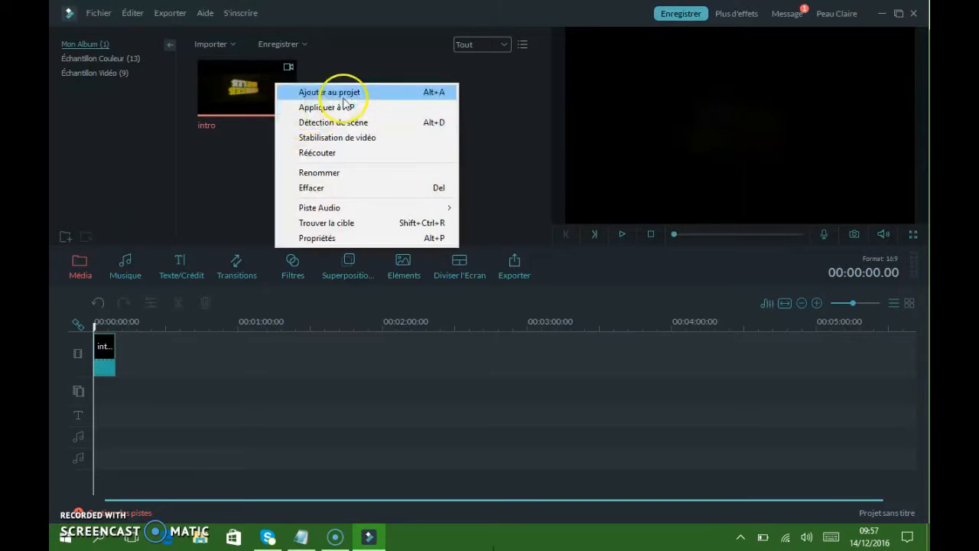
left_click(344, 62)
left_click_drag(346, 61, 240, 87)
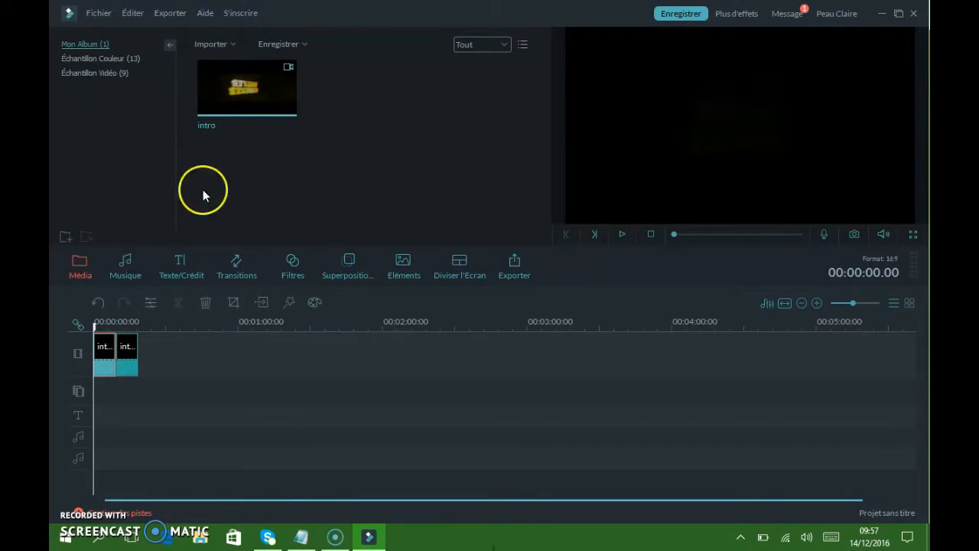
Add a third copy of the intro clip to the video track, and undo the clip additions until the timeline is empty.
mouse_move(260, 87)
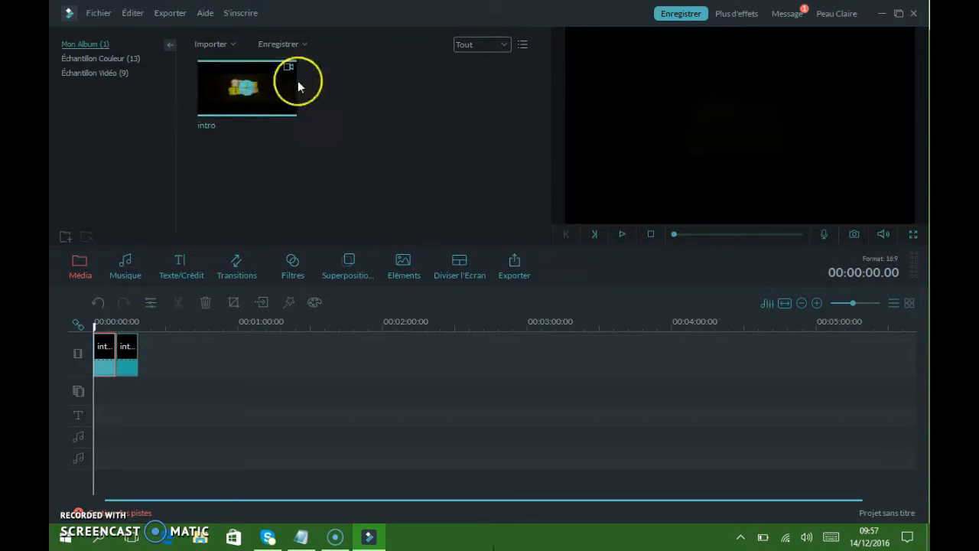
left_click(246, 88)
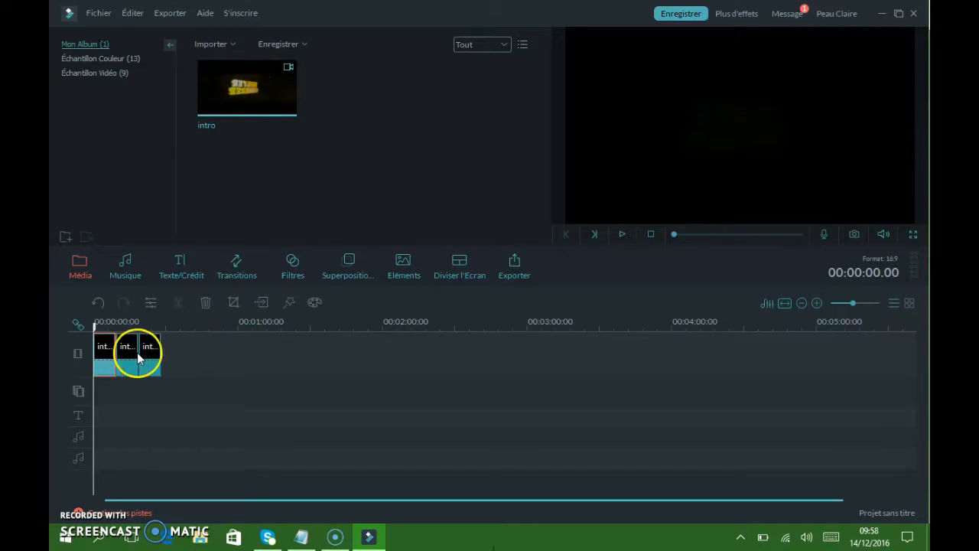
left_click(103, 305)
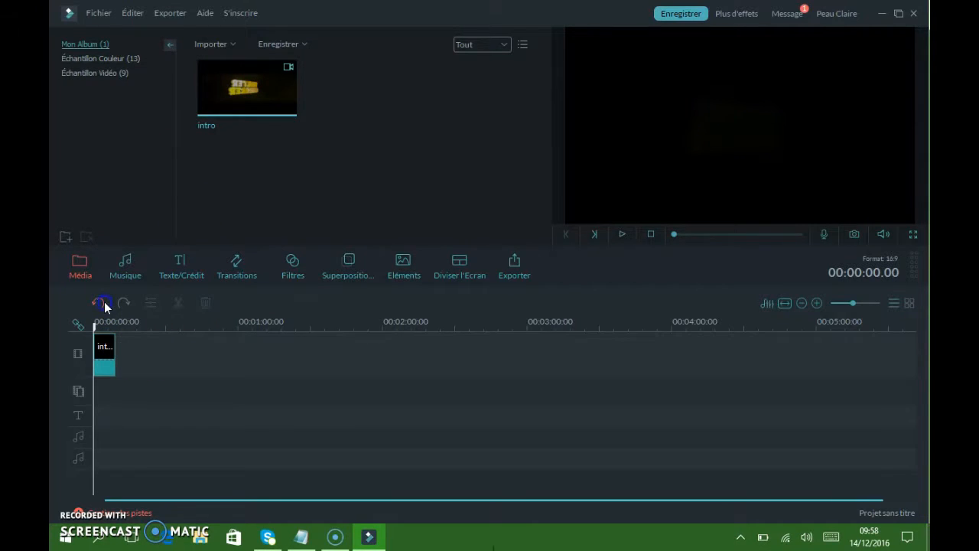
left_click(105, 302)
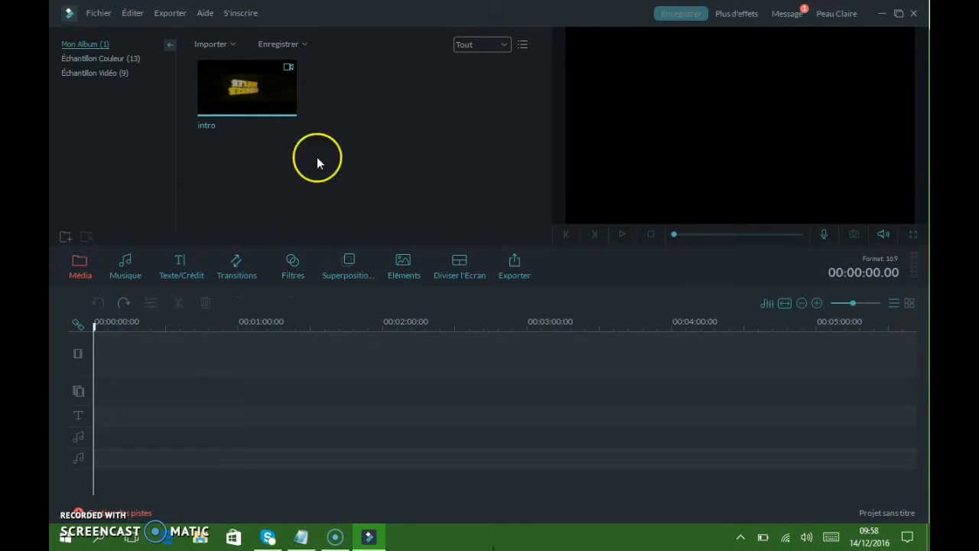
right_click(252, 94)
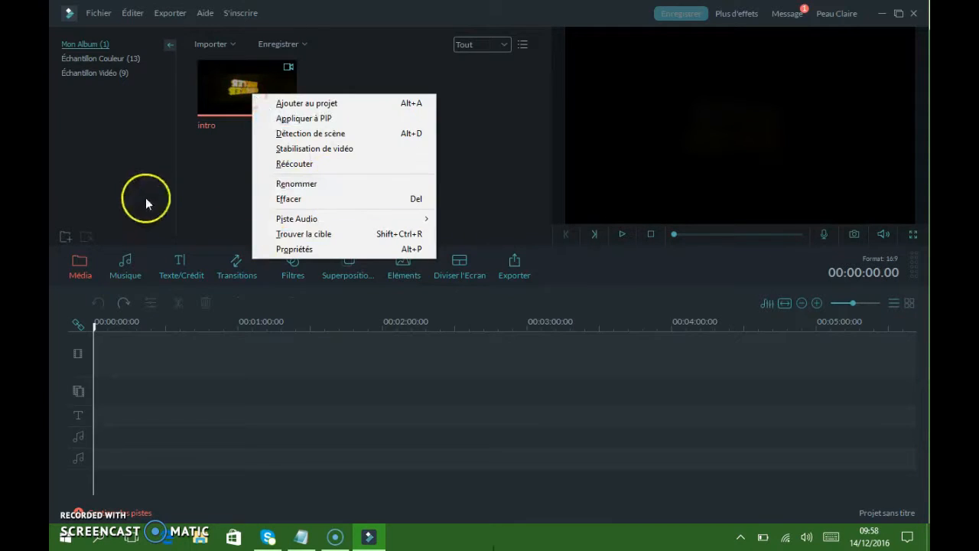
left_click(194, 157)
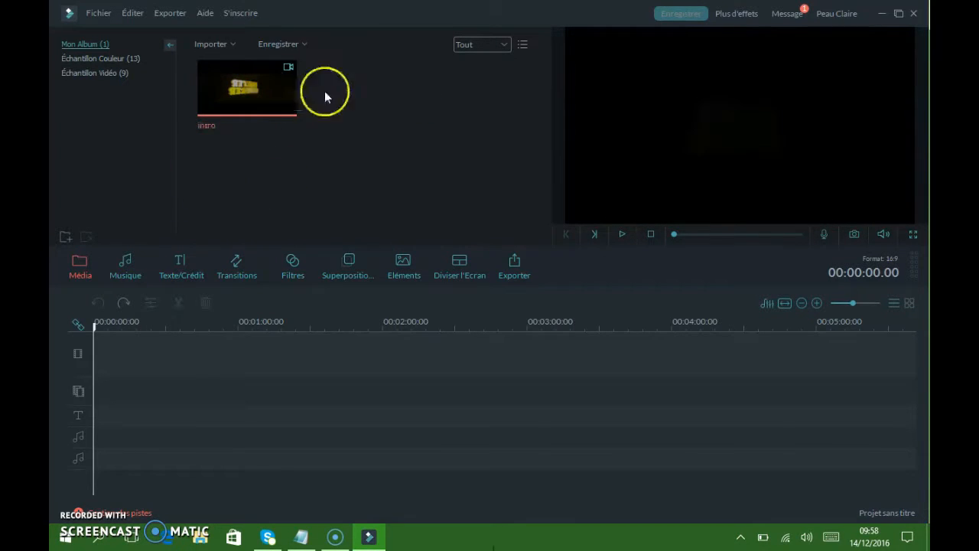
Add the intro clip from Mon Album to the empty video track twice and play the timeline preview.
left_click(245, 88)
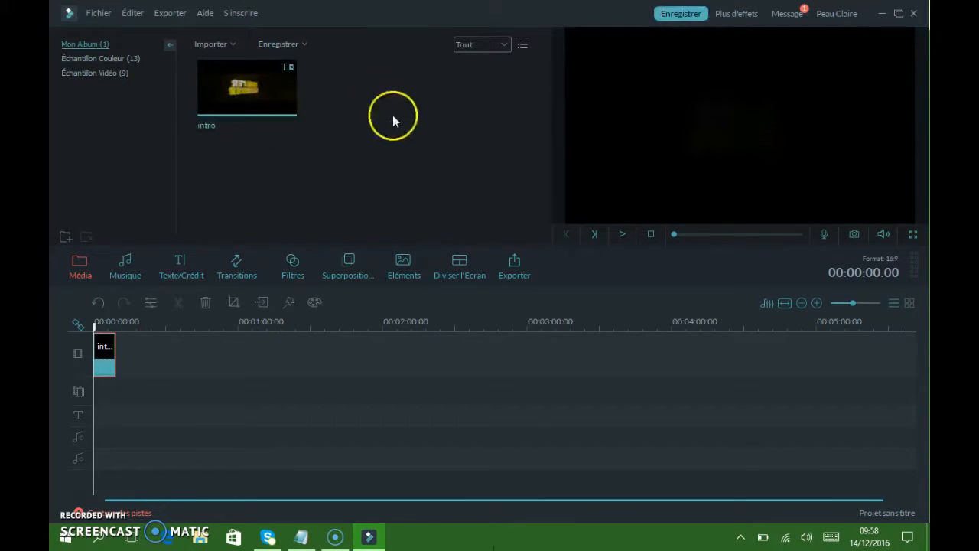
left_click(245, 90)
right_click(245, 90)
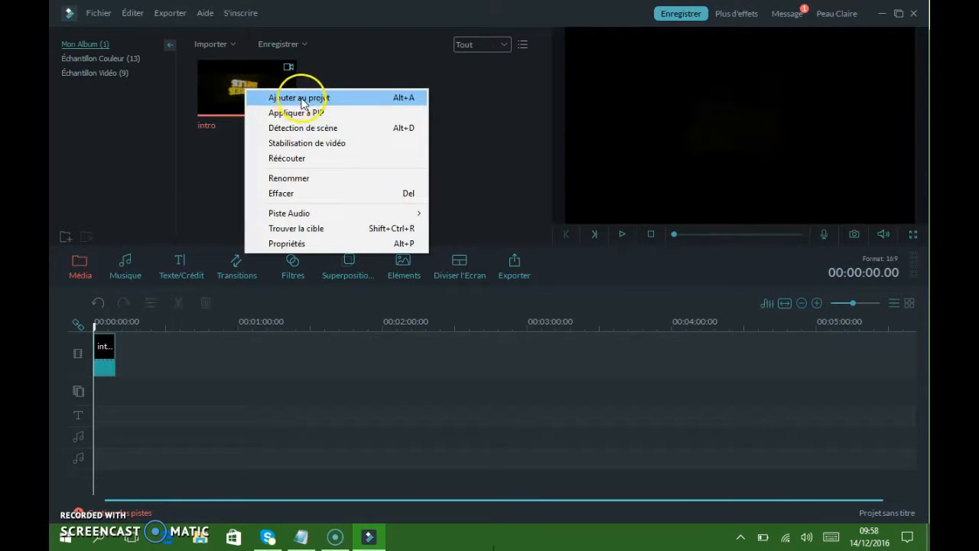
left_click(296, 94)
left_click(424, 146)
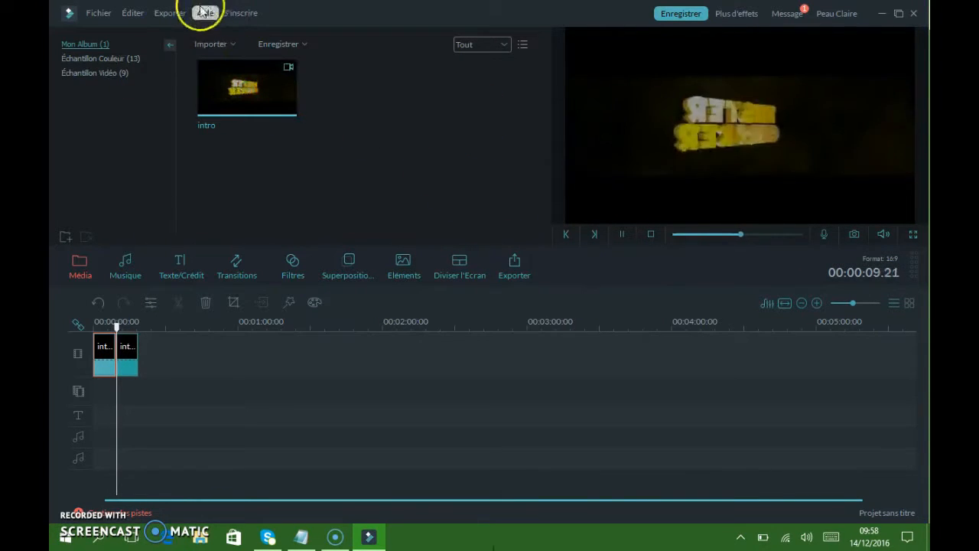
Examine the export options and the YouTube upload settings, including the title, description and available quality levels.
left_click(175, 15)
mouse_move(205, 13)
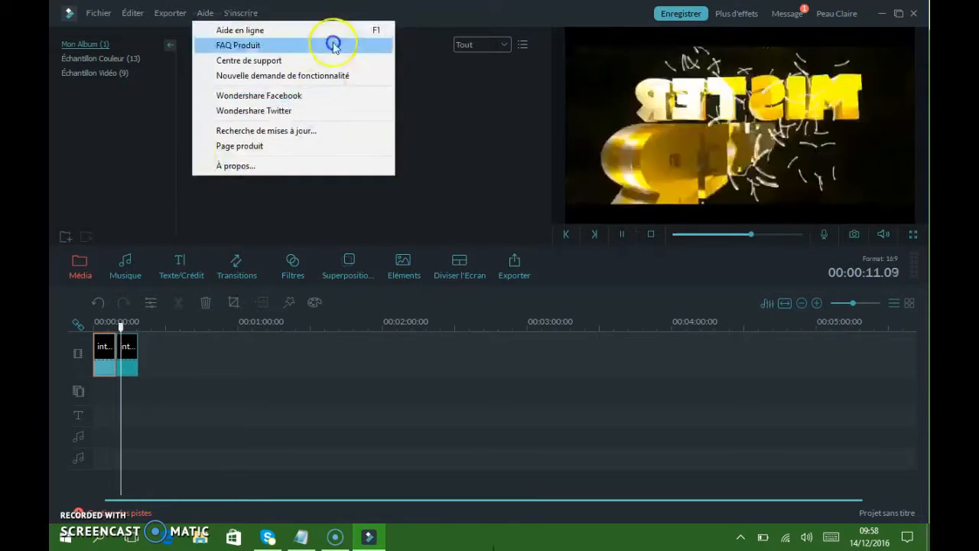
mouse_move(175, 16)
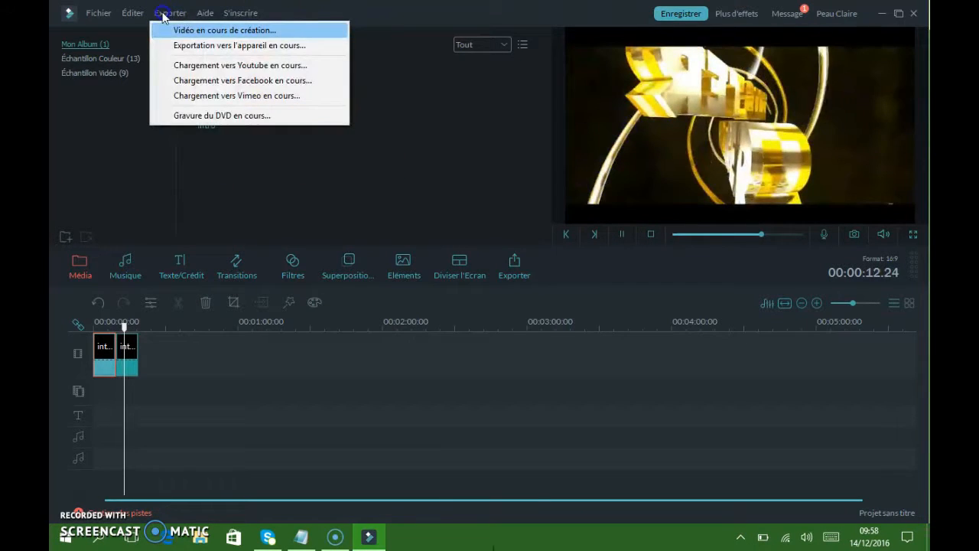
left_click(178, 29)
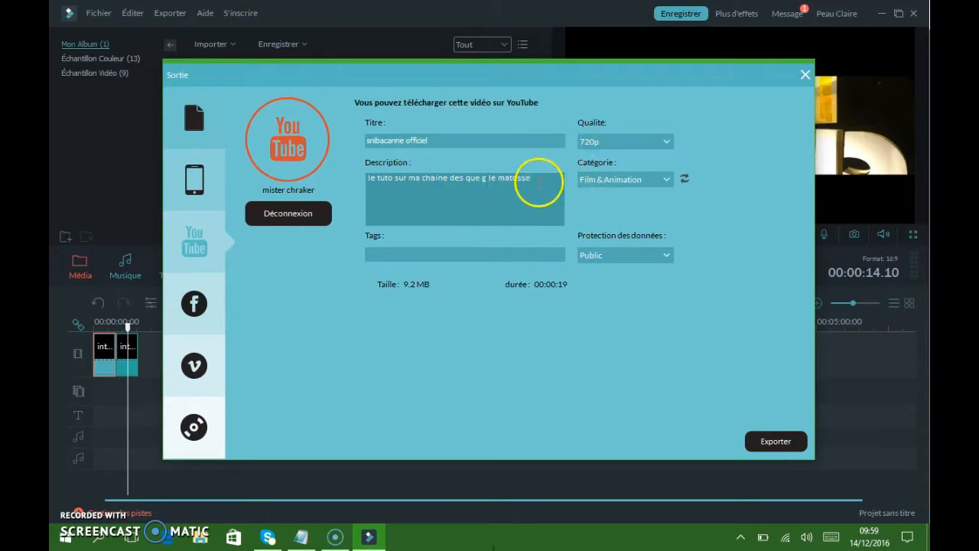
left_click_drag(548, 188, 398, 169)
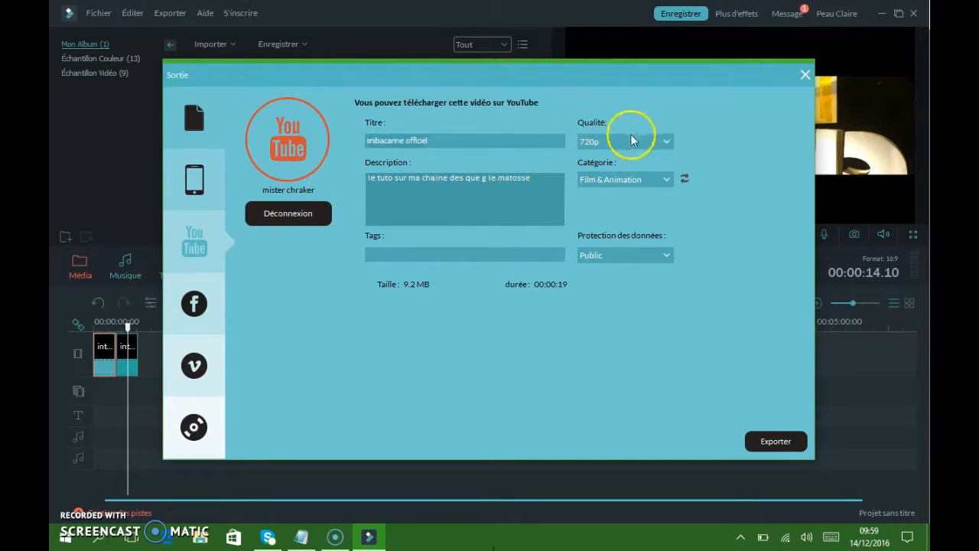
left_click(585, 142)
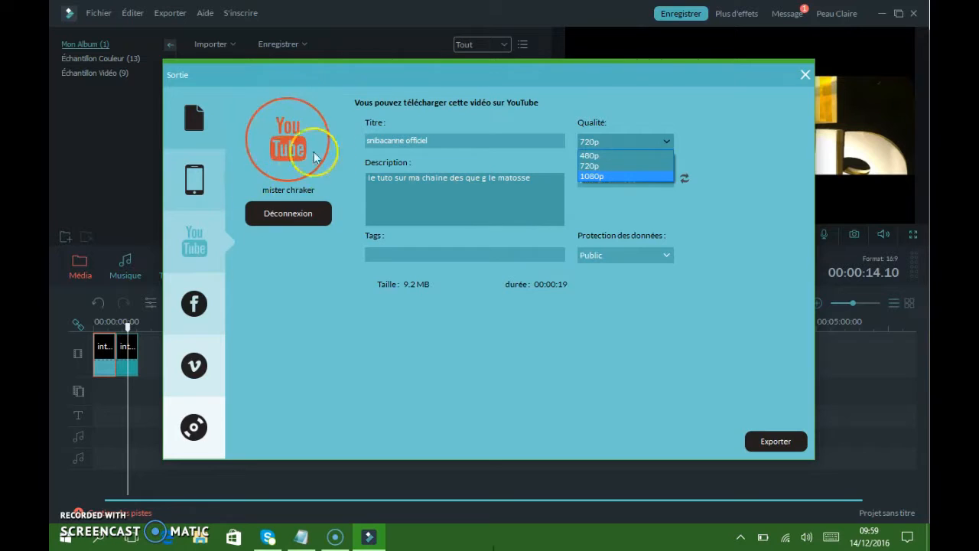
left_click(432, 368)
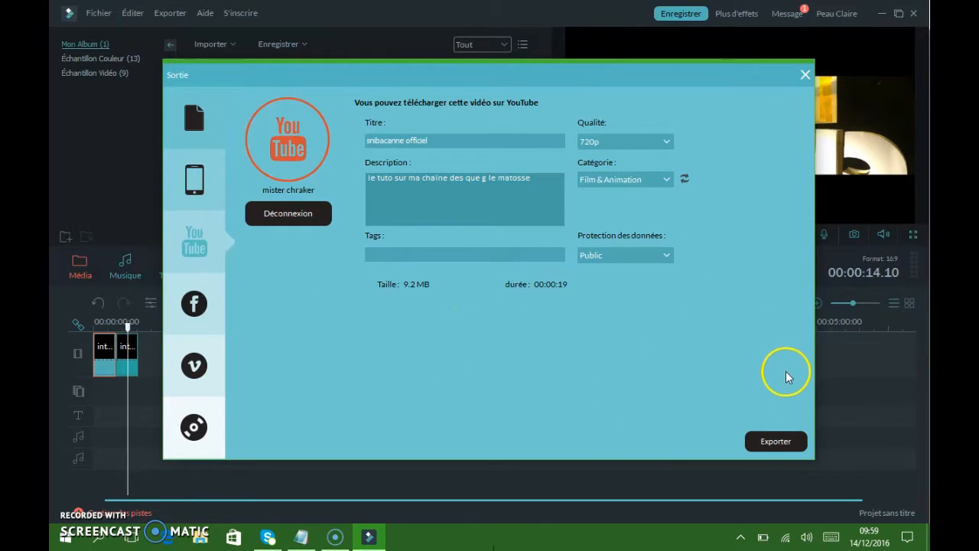
Close the Sortie dialog without exporting and quit Filmora without saving the project changes.
left_click(804, 74)
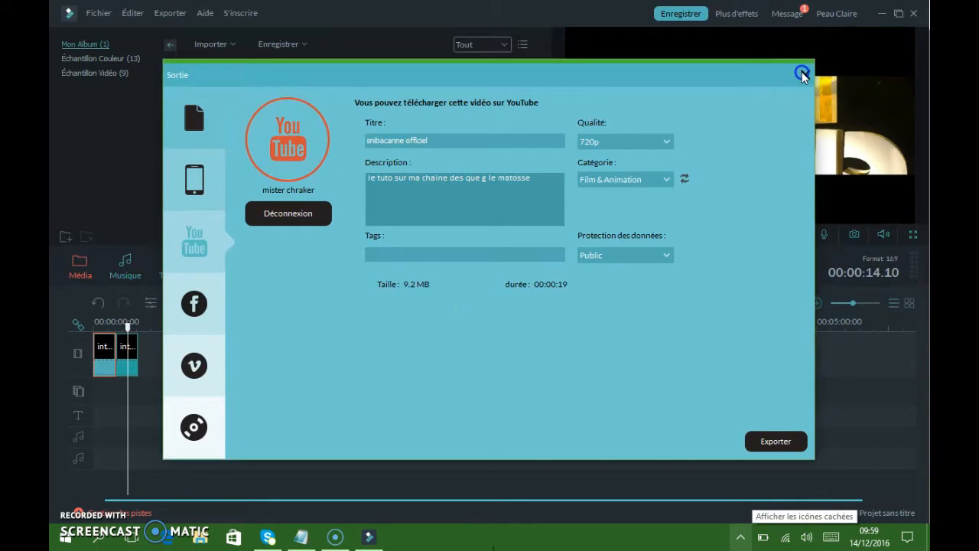
left_click(914, 14)
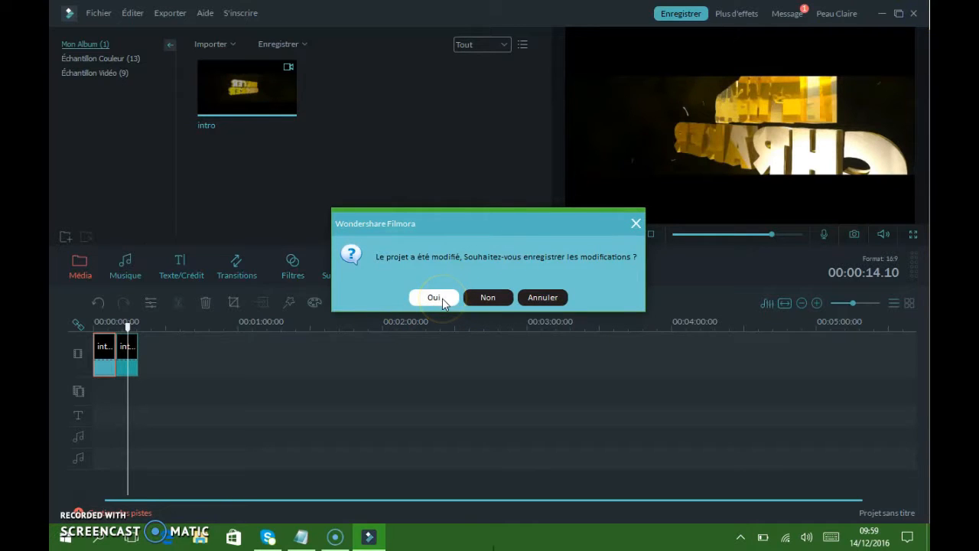
left_click(474, 305)
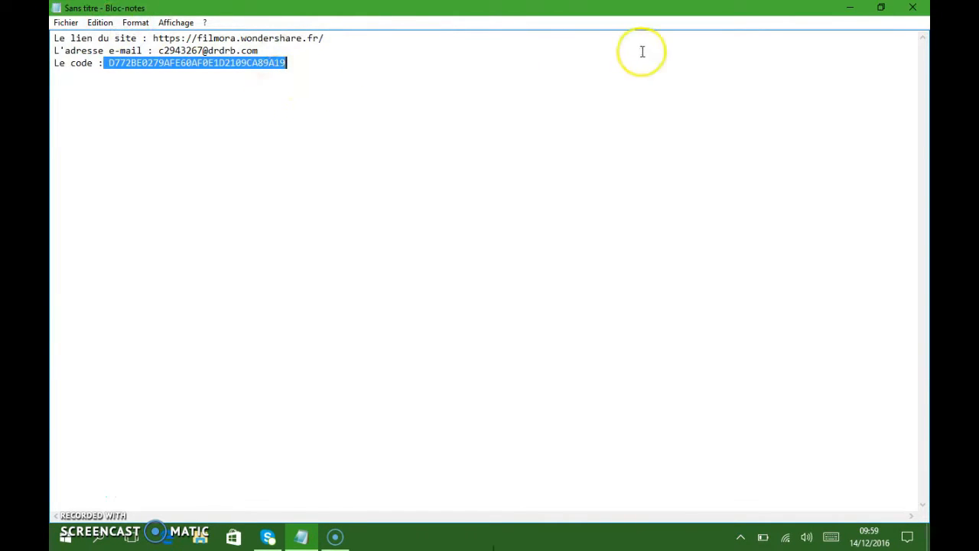
Save the untitled Notepad note to the Bureau folder as a text file named "chrak filmora".
left_click(913, 8)
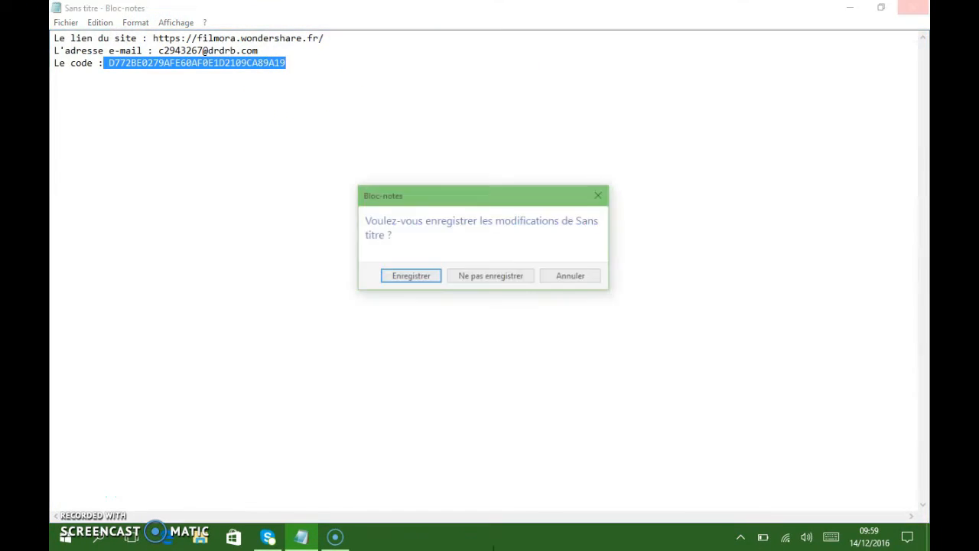
left_click(395, 281)
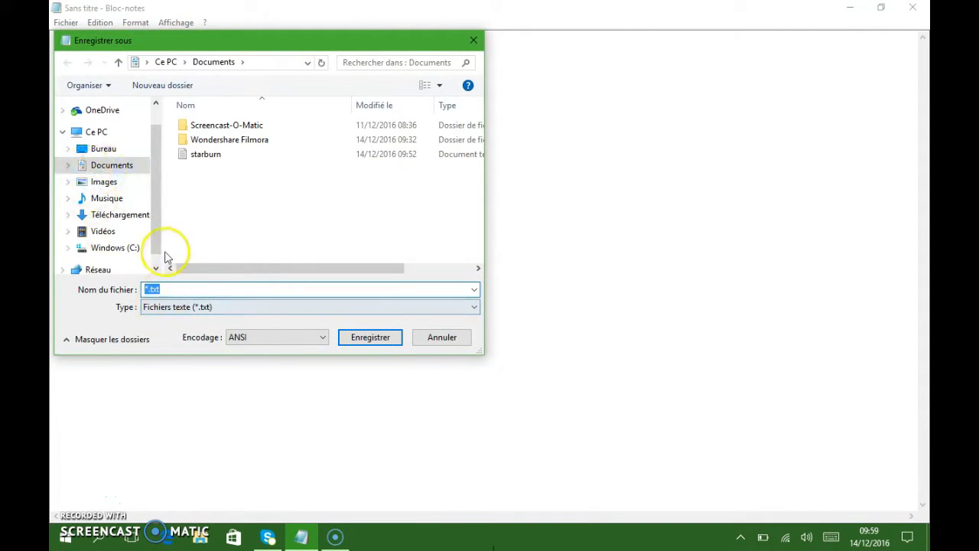
left_click(101, 148)
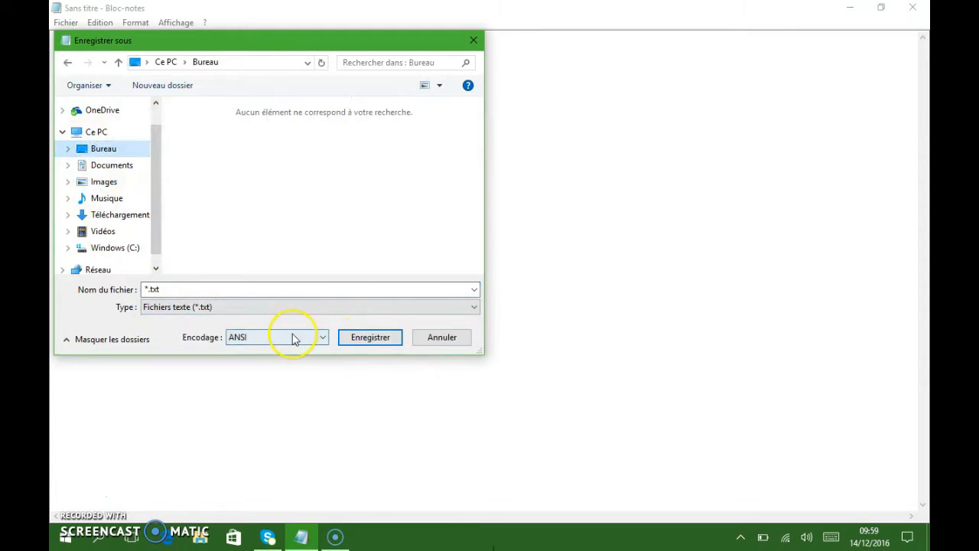
left_click(274, 287)
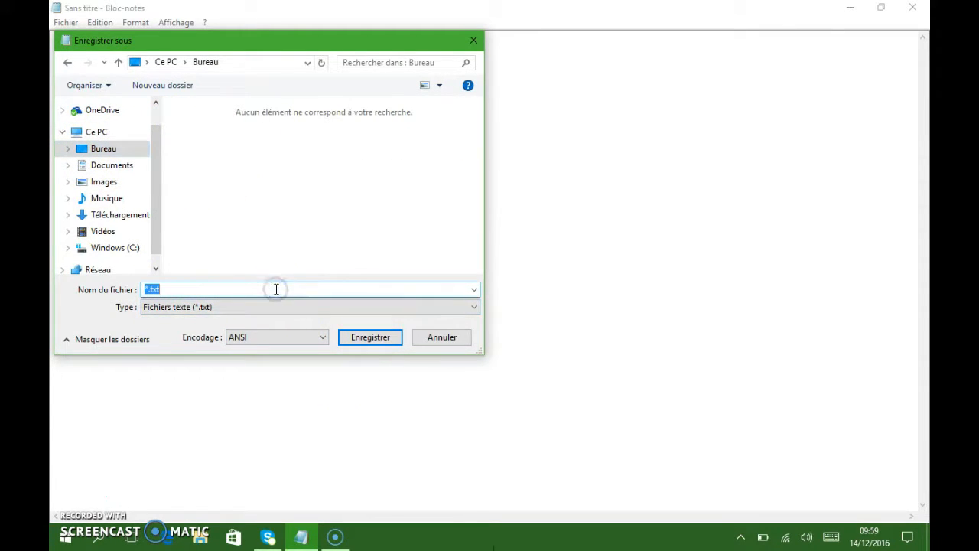
type("c")
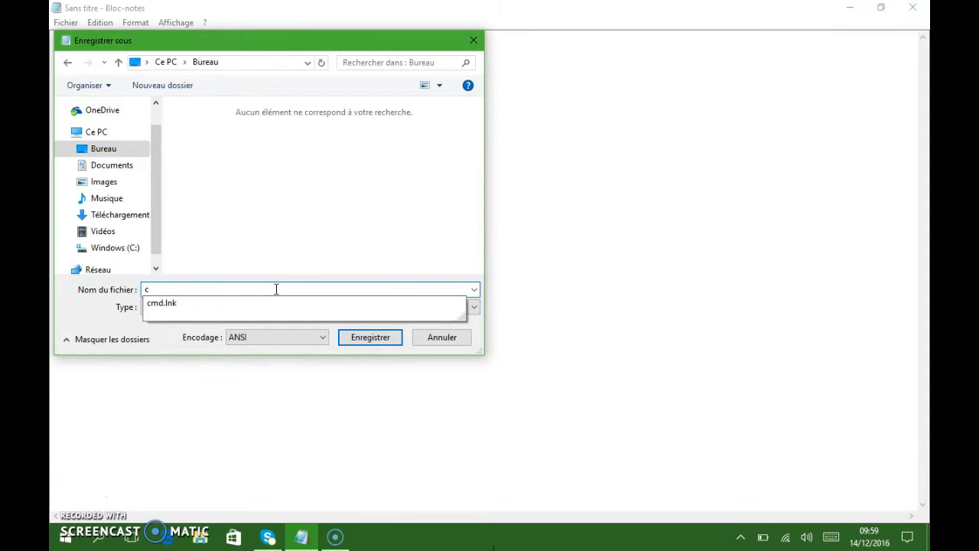
type("hrak filmora")
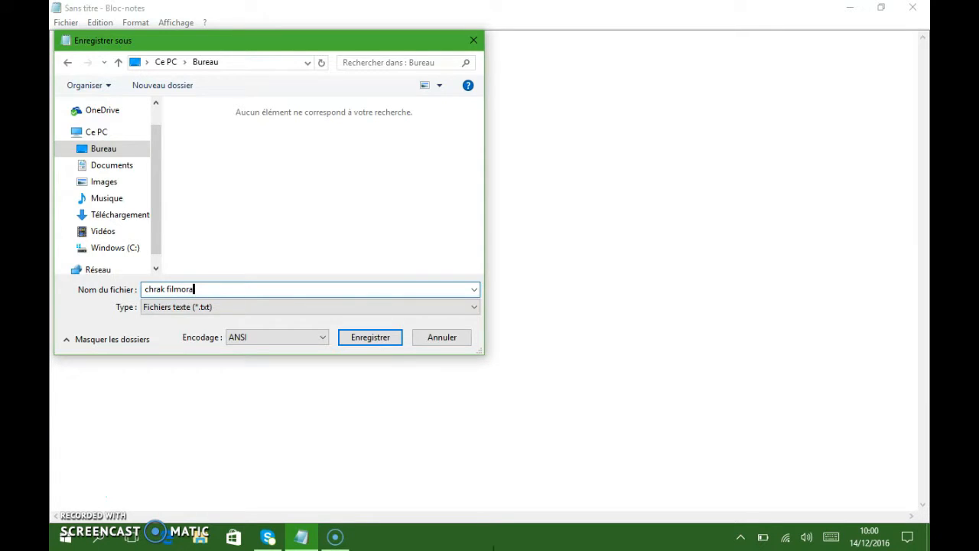
key("Return")
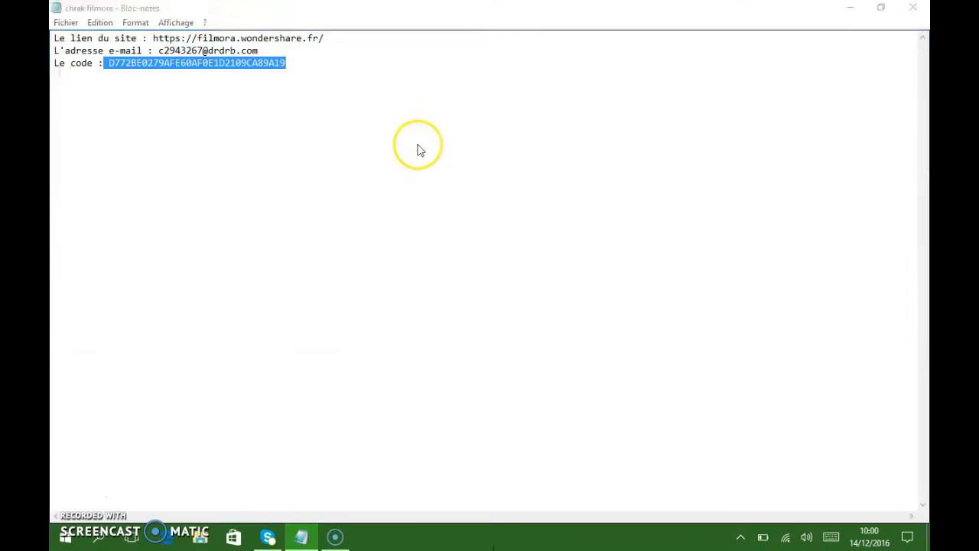
Look over the site link and licence details in the saved note, clear the text selection and close Notepad.
key("super+Tab")
left_click(395, 164)
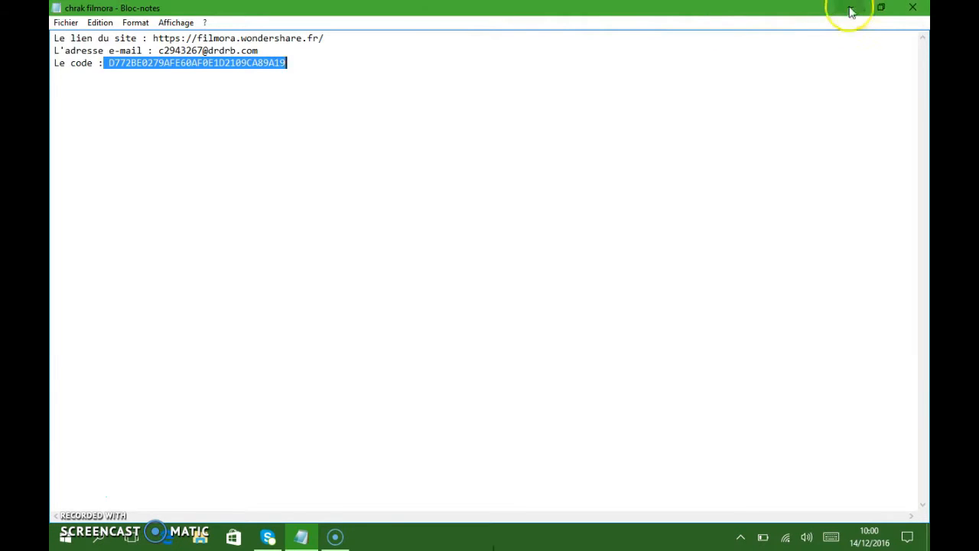
left_click_drag(352, 48, 357, 158)
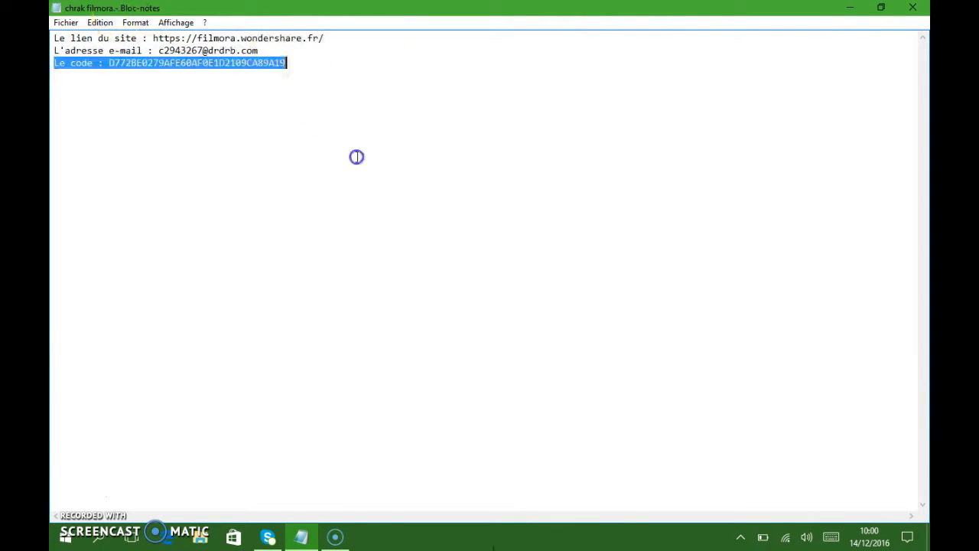
left_click(357, 158)
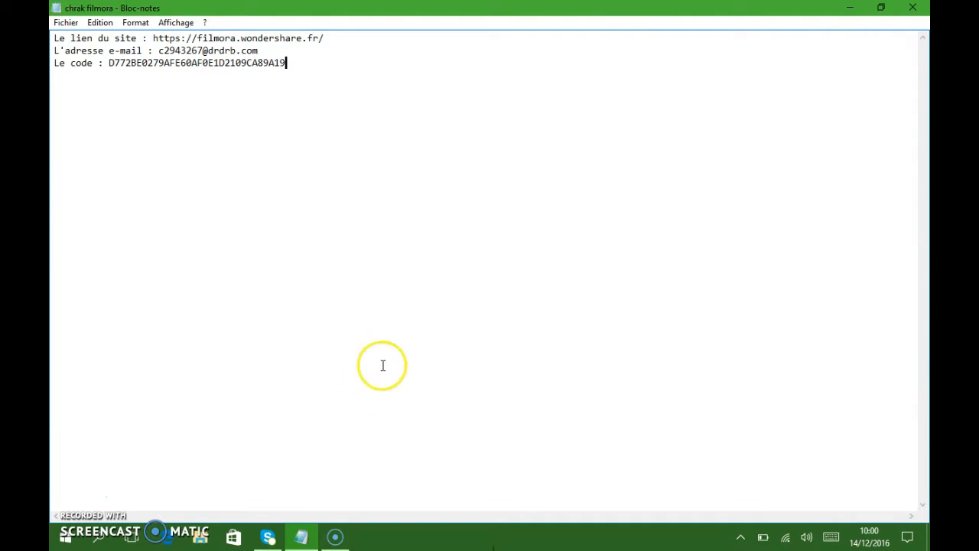
left_click(907, 7)
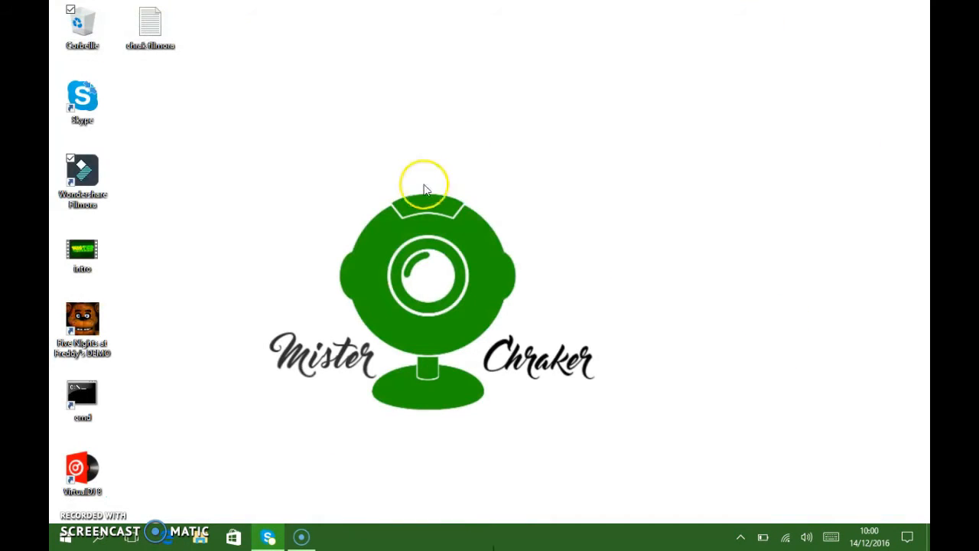
Check the "chrak filmora" file by opening it from the desktop with Bloc-notes, and close it.
left_click(175, 24)
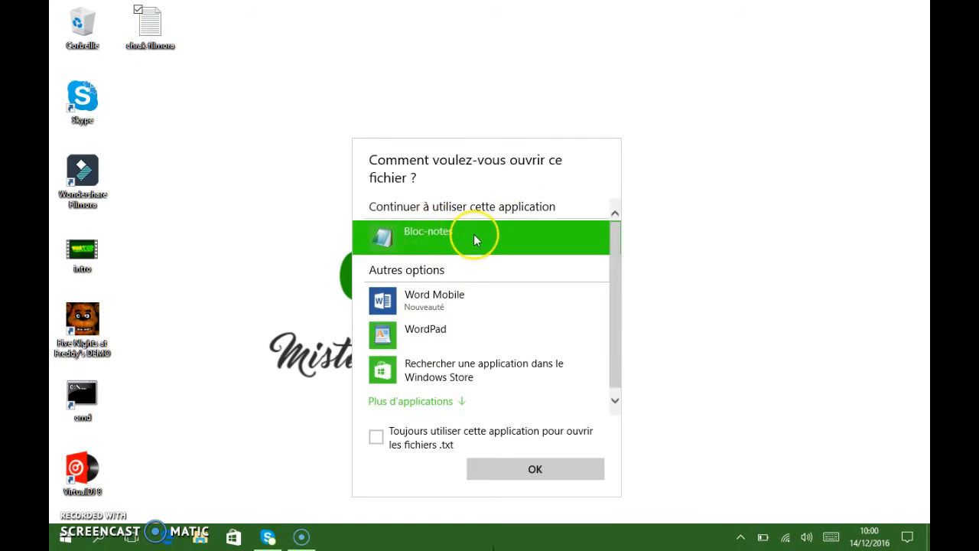
left_click(473, 237)
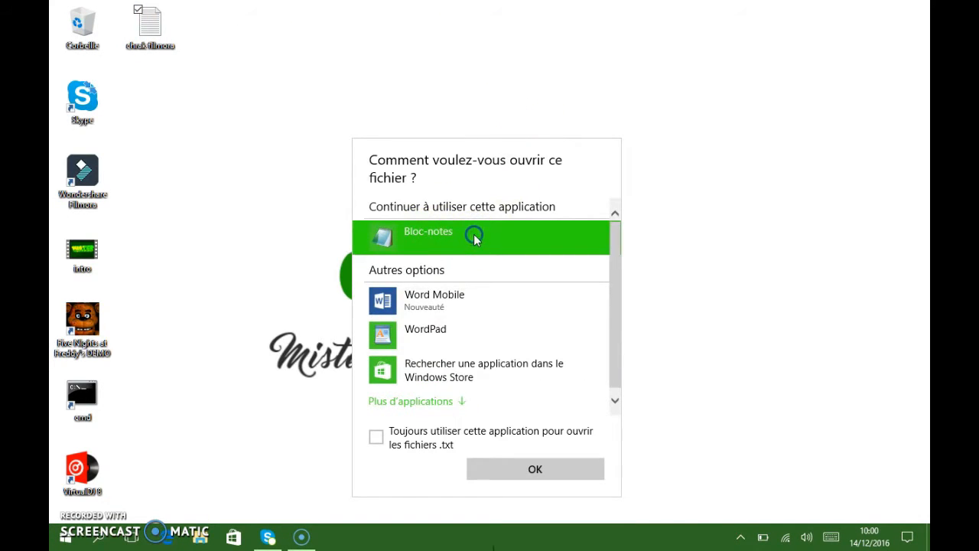
left_click(546, 471)
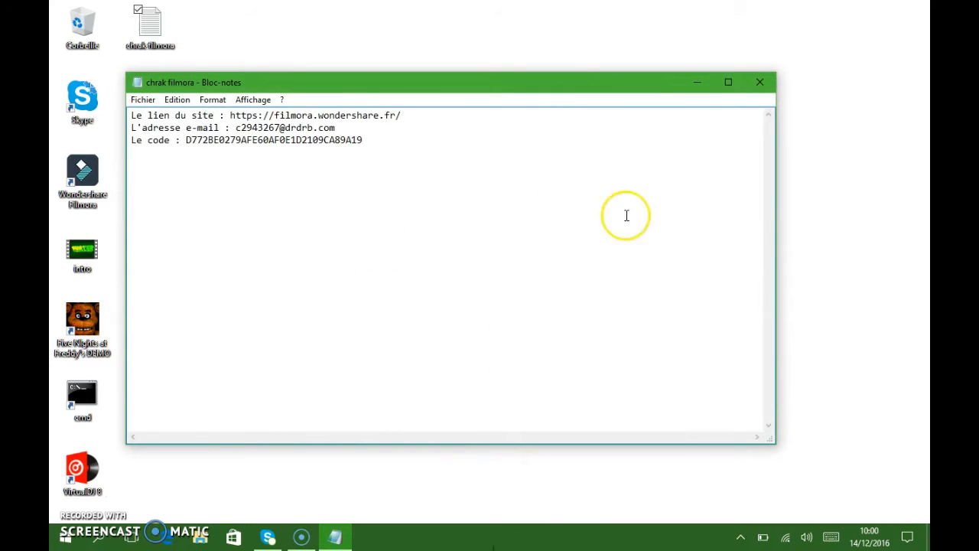
left_click(759, 82)
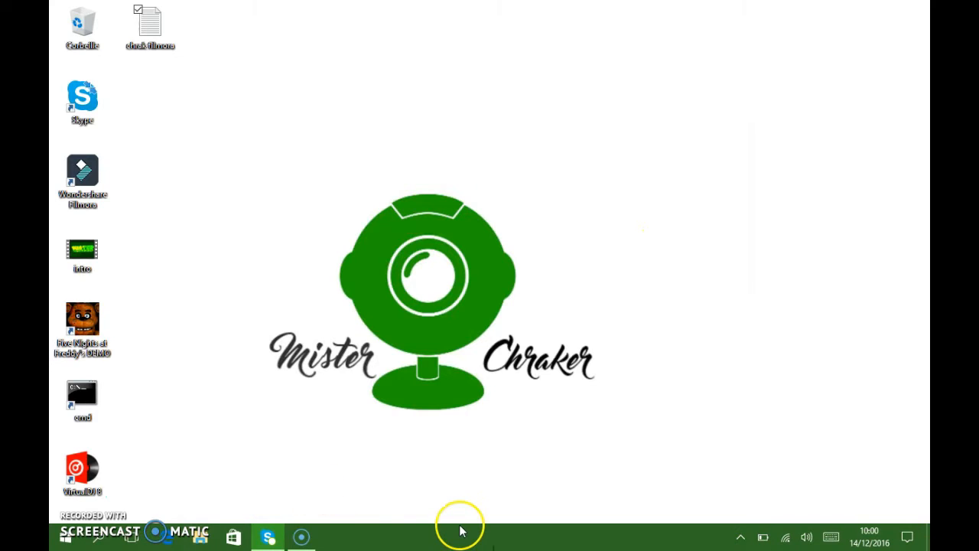
Switch to the Edge browser, close the extra Accueil tab and go to youtube.com.
left_click(166, 536)
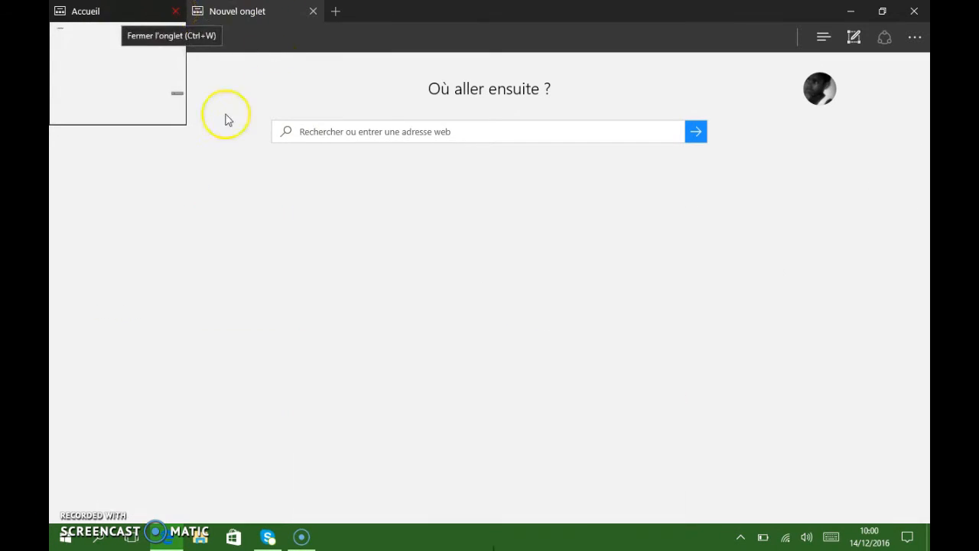
left_click(175, 13)
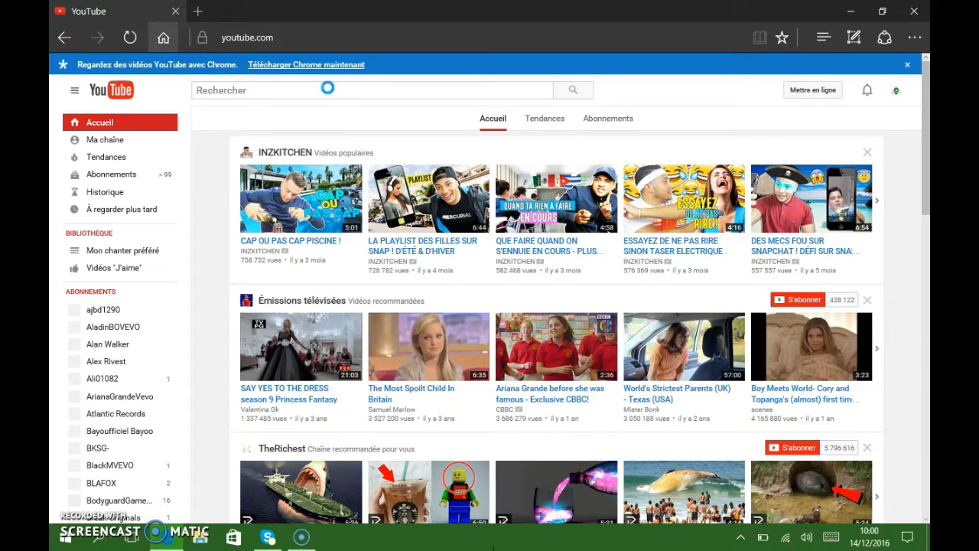
key("super+Tab")
left_click(286, 211)
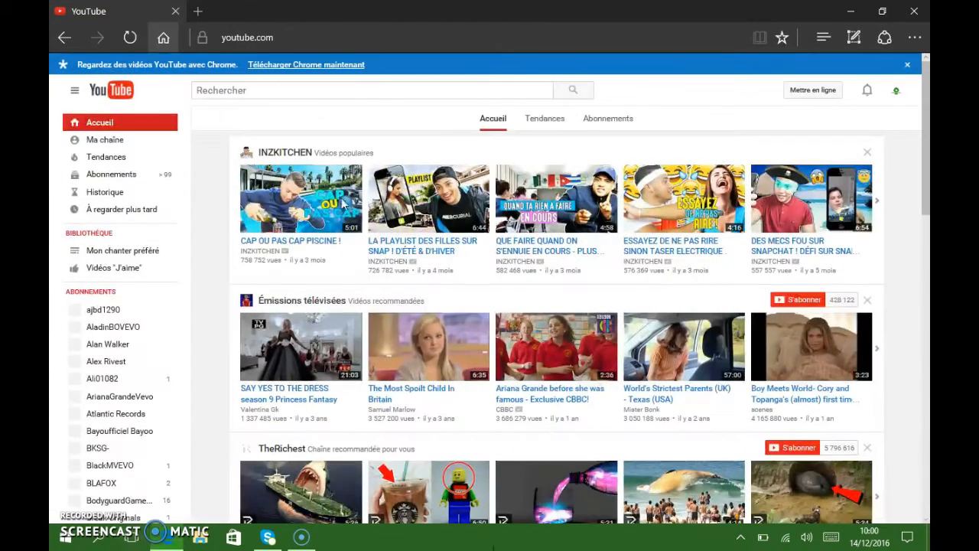
Search YouTube for "oceanes world" using the matching search suggestion.
left_click(304, 100)
type("c")
left_click(312, 98)
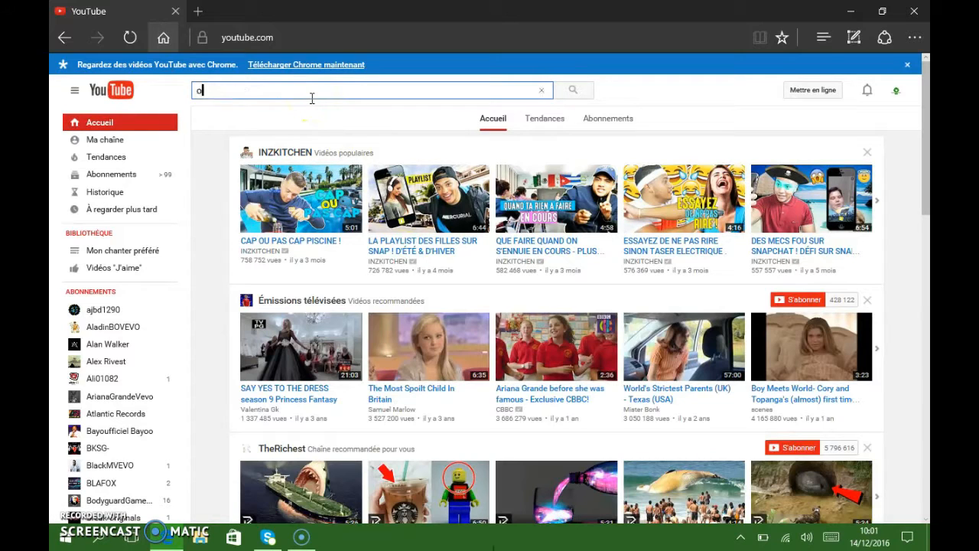
type("oc")
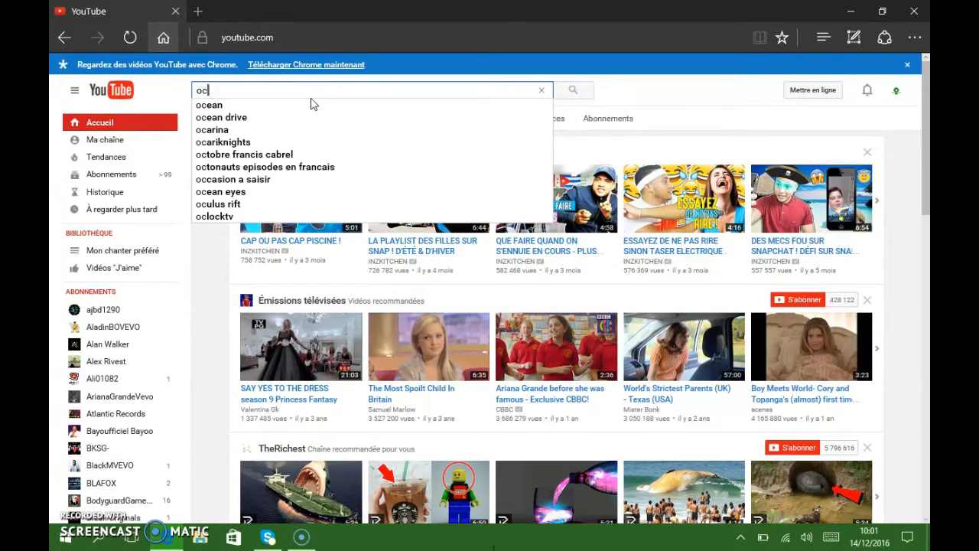
type("ean")
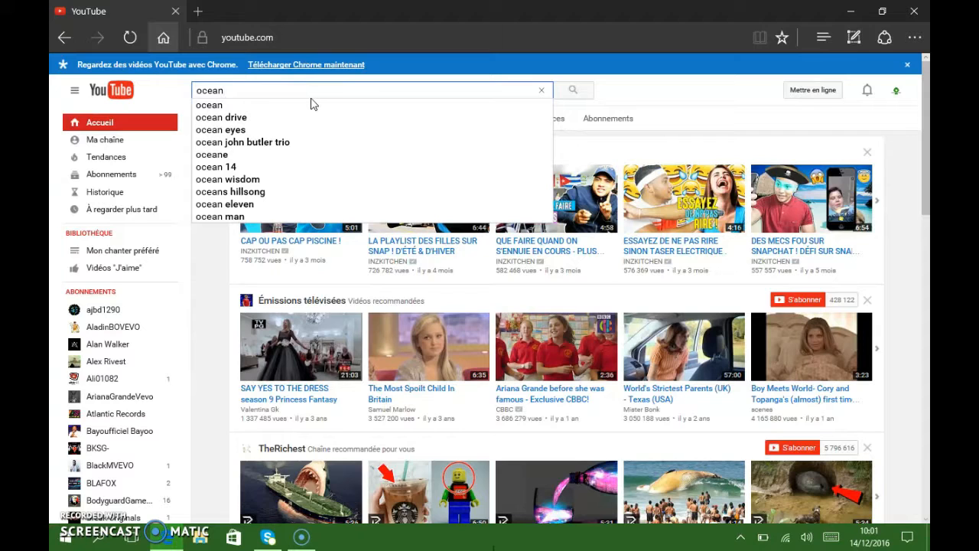
type("e")
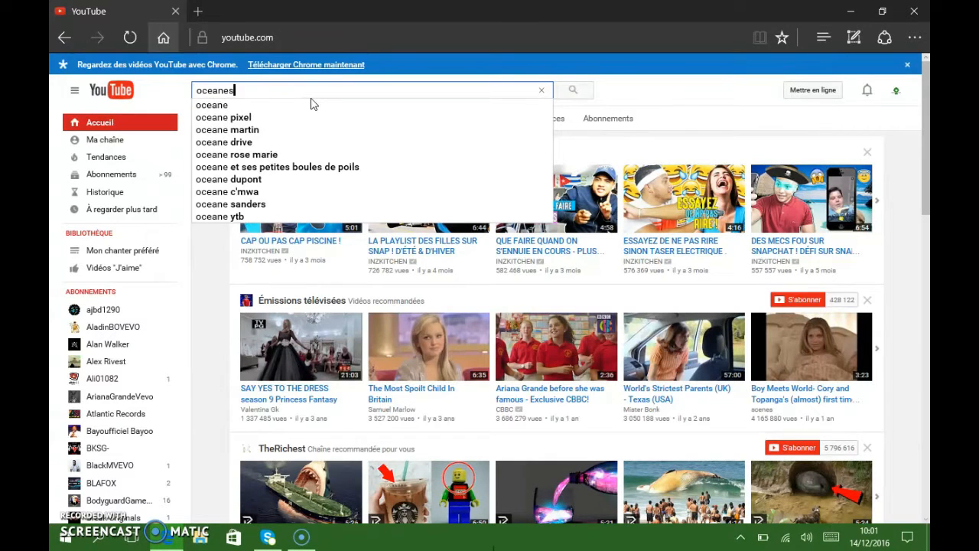
type("s")
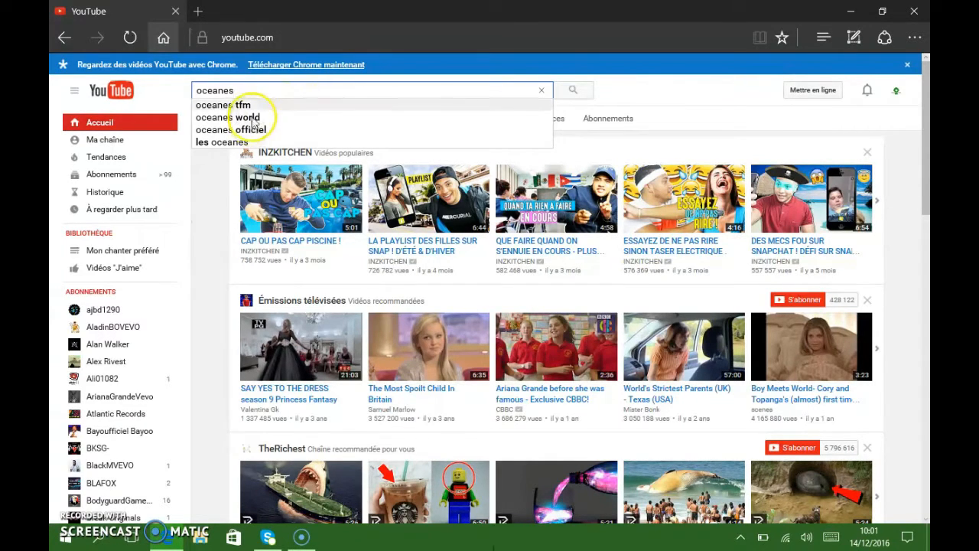
left_click(255, 118)
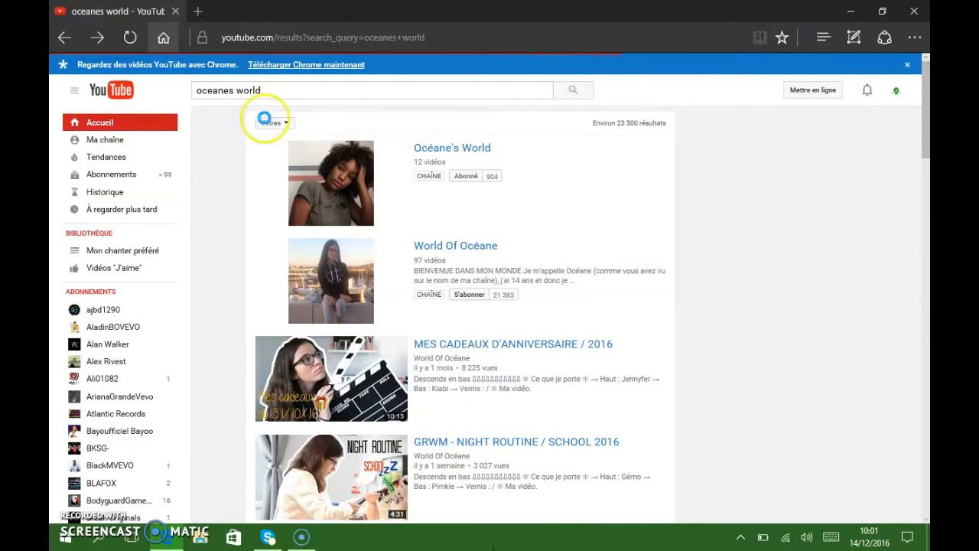
Open the Océane's World channel from the search results and show its uploaded videos.
left_click(341, 161)
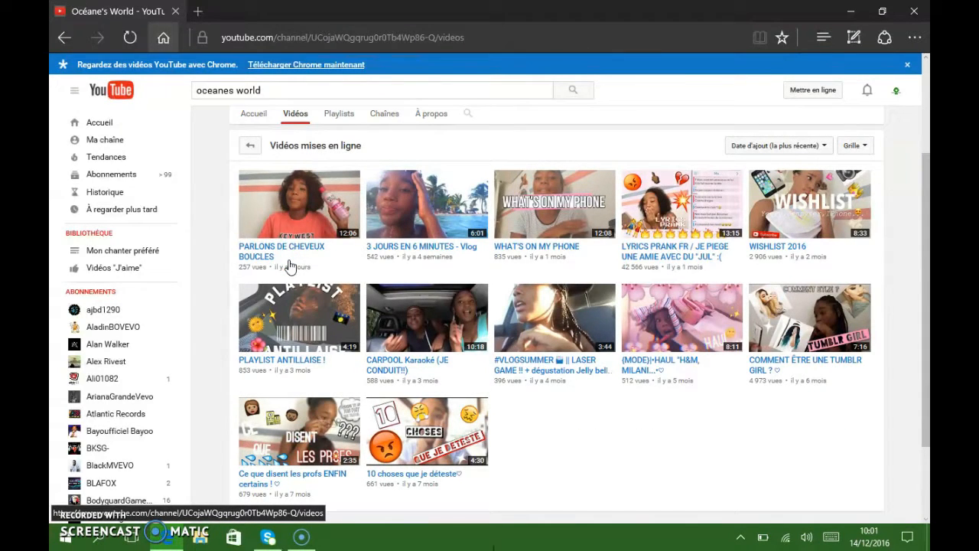
key("super+Tab")
left_click(332, 225)
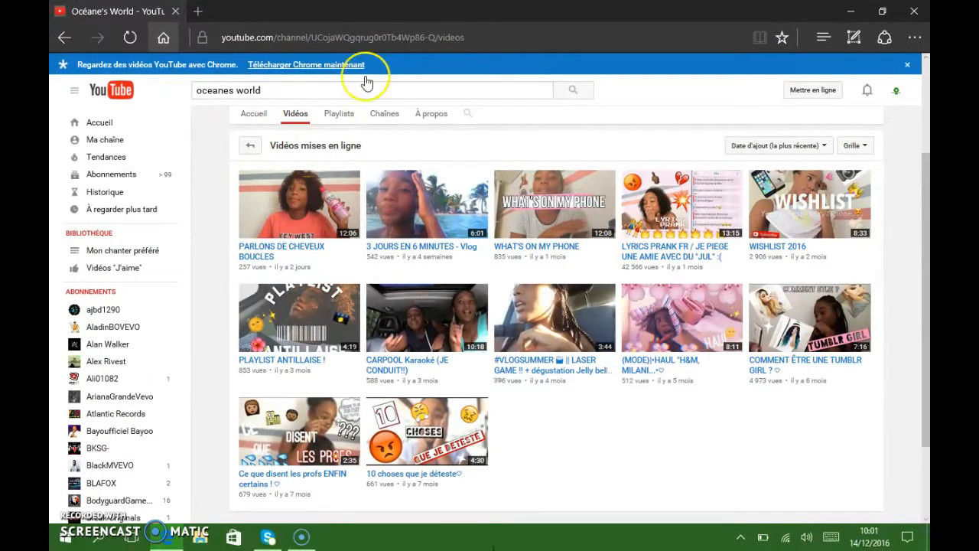
Clear the "oceanes world" query from the YouTube search box.
left_click(283, 93)
key("BackSpace")
key("BackSpace")
key("BackSpace")
key("BackSpace")
key("BackSpace")
key("BackSpace")
key("BackSpace")
key("BackSpace")
key("BackSpace")
key("BackSpace")
key("BackSpace")
key("BackSpace")
key("BackSpace")
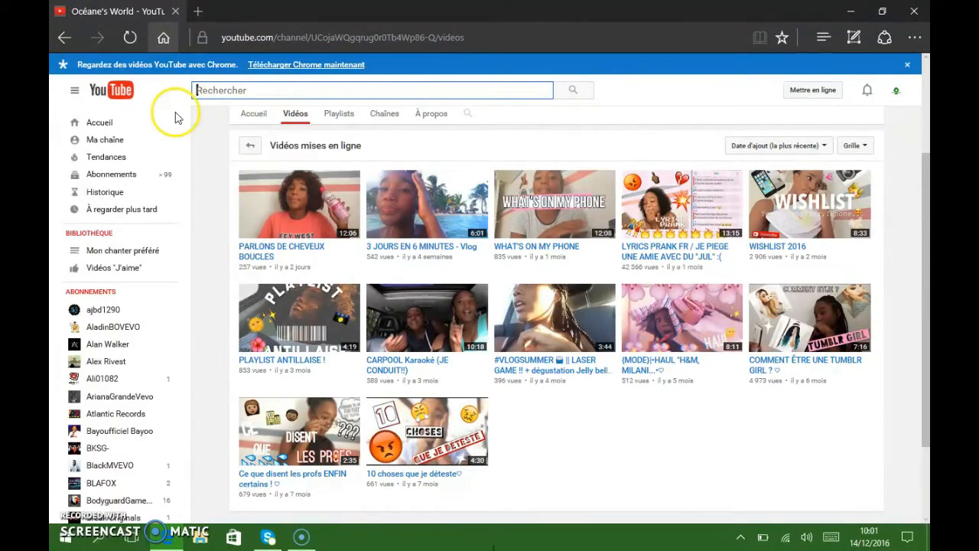
Find the GamePlay prod channel in the subscriptions list and open its page.
left_click_drag(190, 164, 201, 253)
left_click(79, 316)
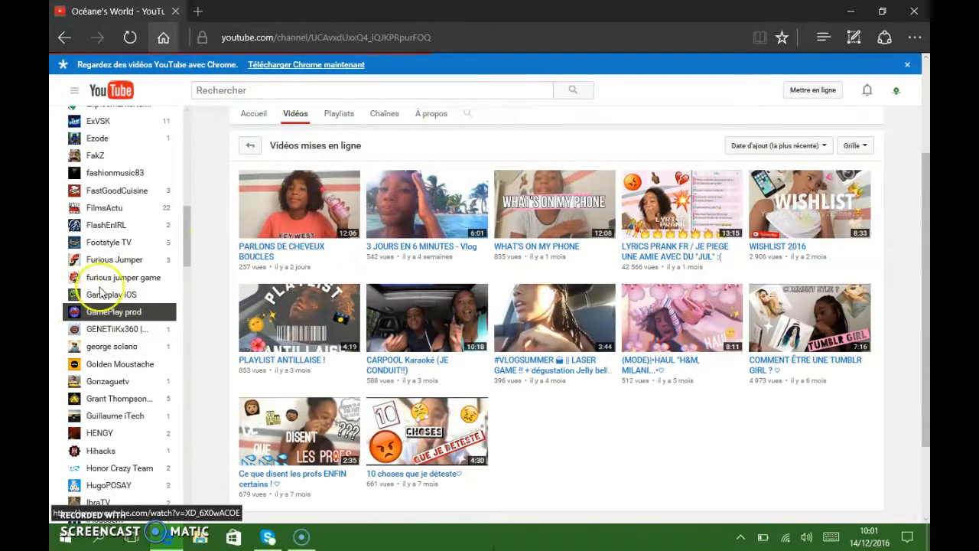
left_click(107, 296)
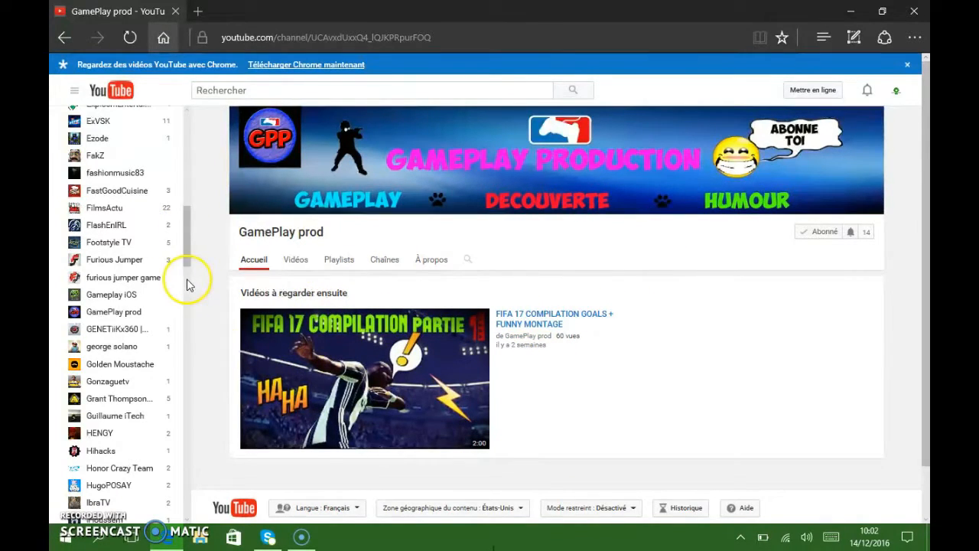
Look through the remaining channels in the subscriptions list down to its end, keeping the browser window maximized.
left_click_drag(191, 248, 201, 300)
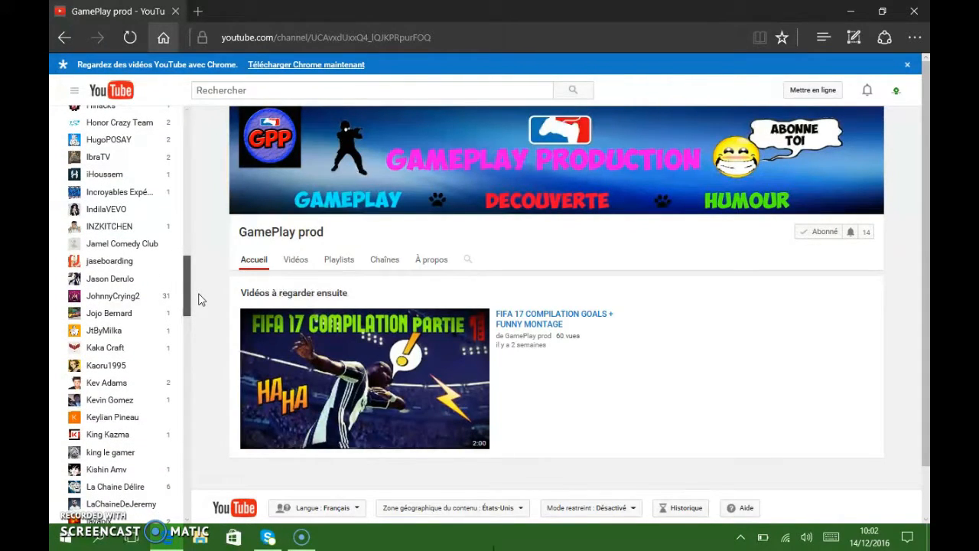
left_click_drag(199, 298, 220, 385)
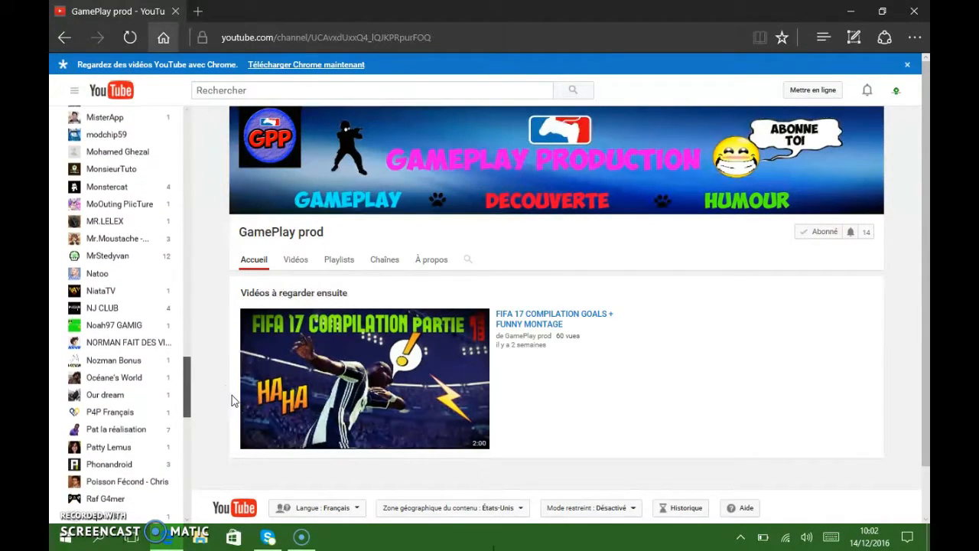
left_click_drag(233, 400, 255, 429)
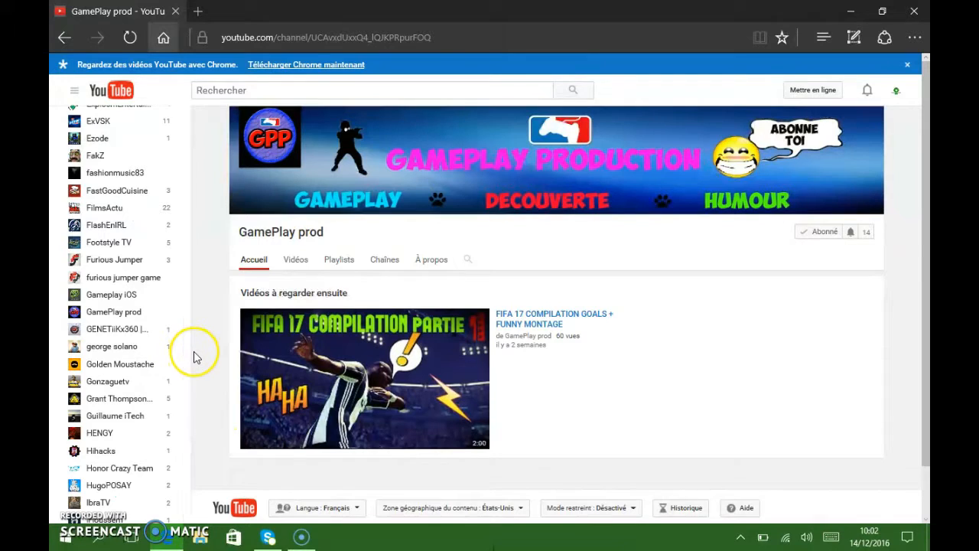
scroll(191, 260, "down", 1)
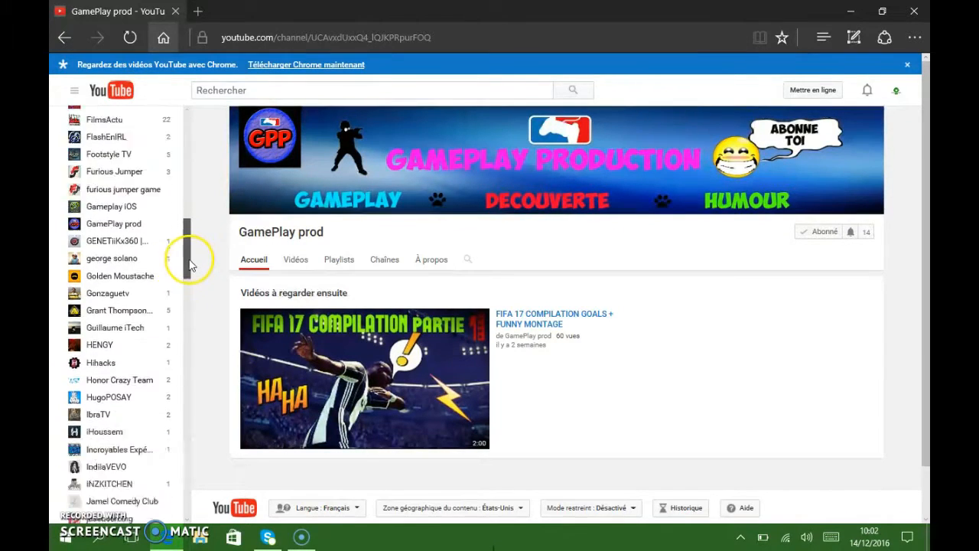
left_click_drag(210, 381, 214, 484)
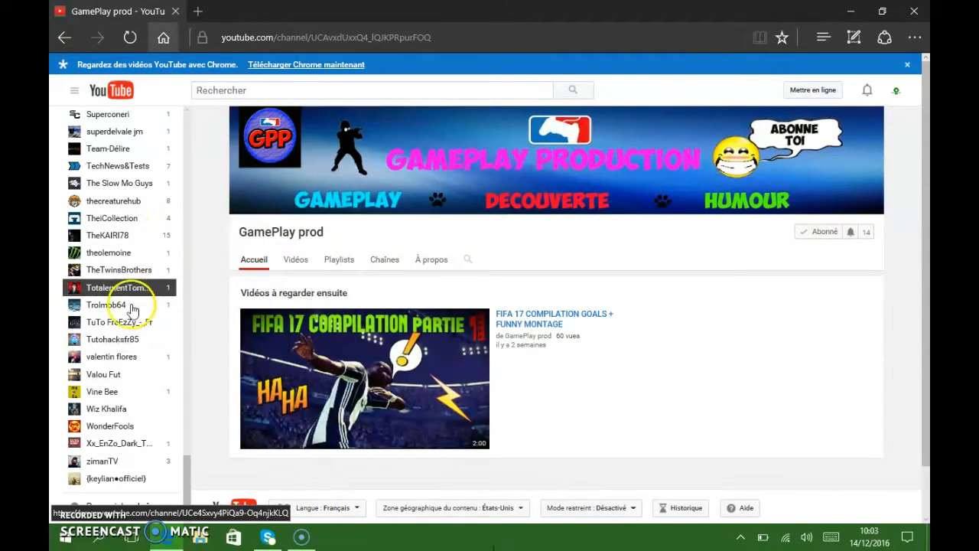
key("super+Down")
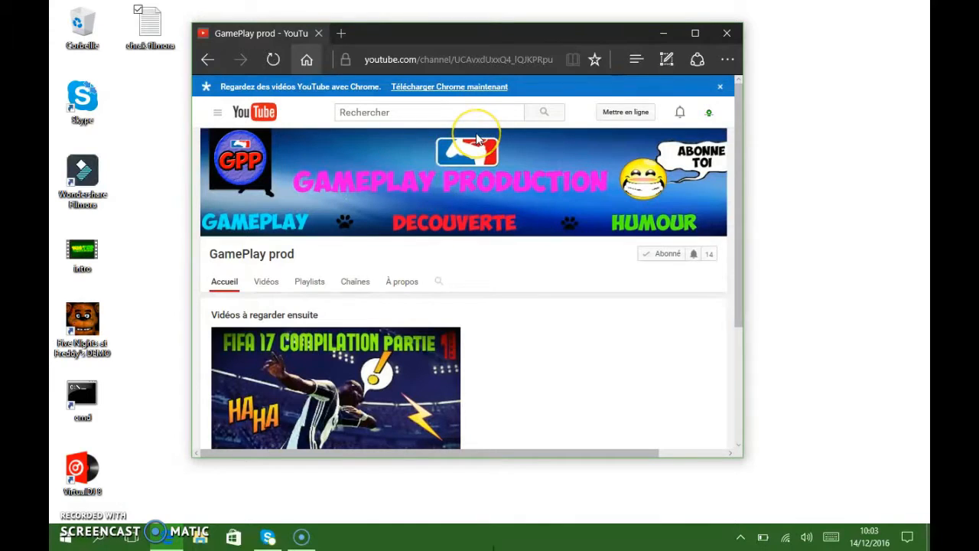
left_click(694, 33)
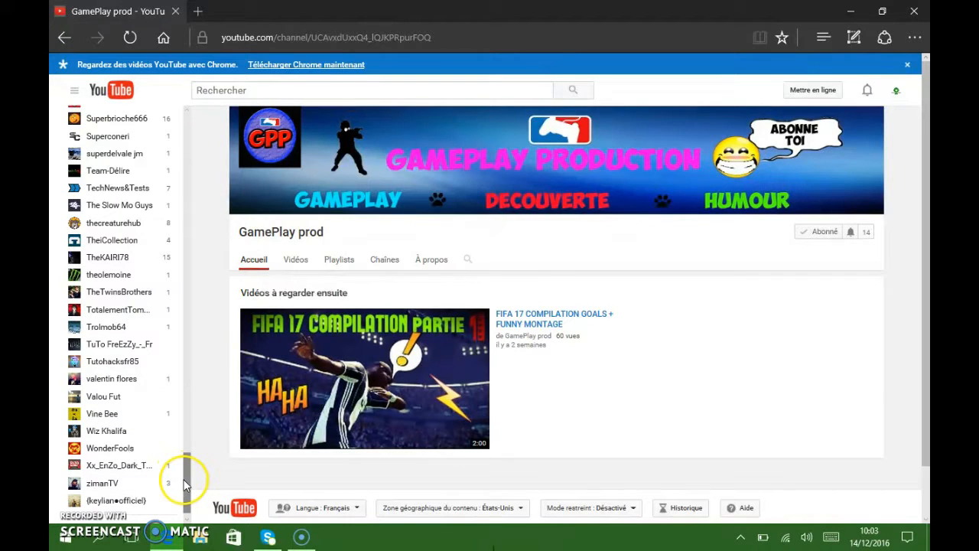
left_click_drag(188, 480, 192, 501)
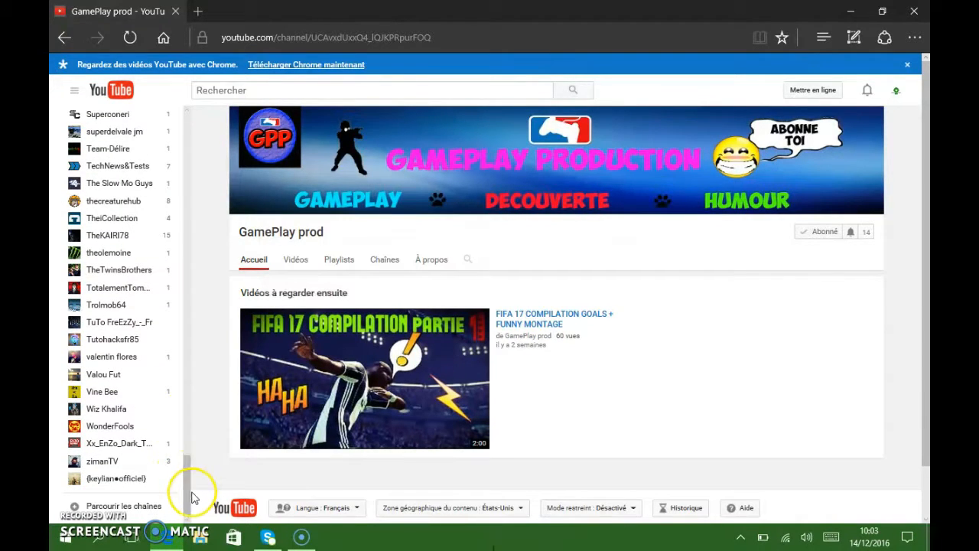